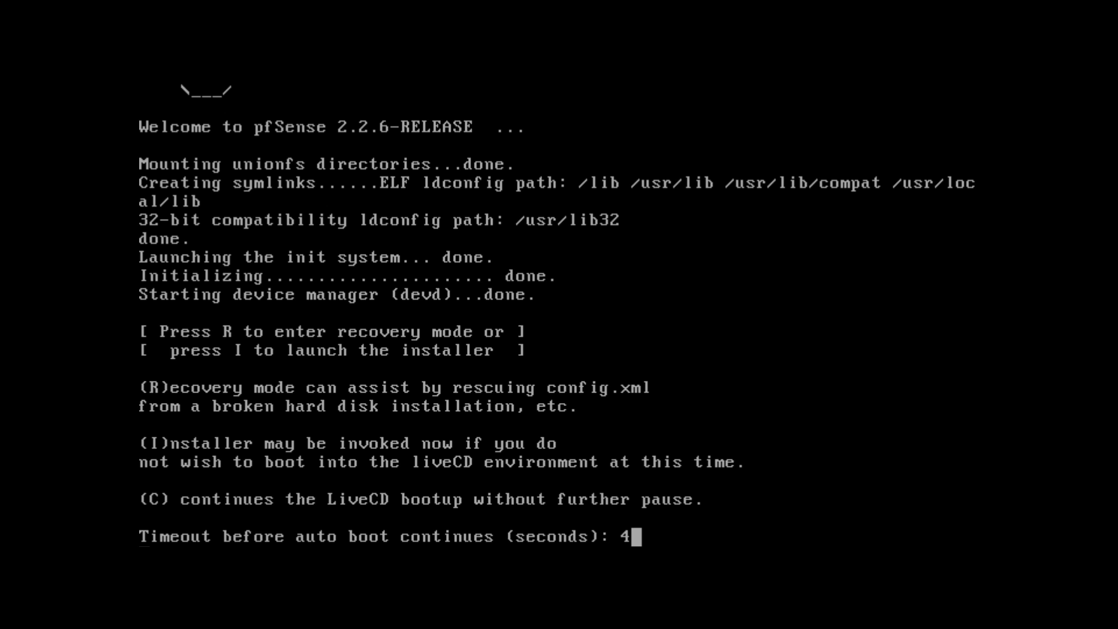
Step: Launch the pfSense installer and accept the default console settings
key("i")
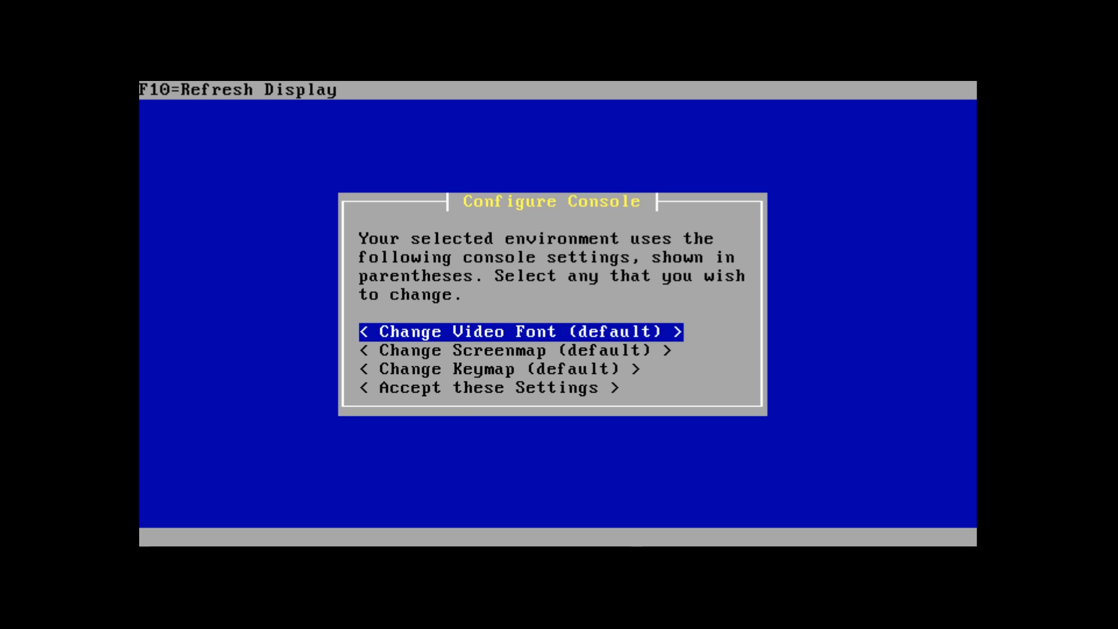
key("Down")
key("Down")
key("Down")
key("Return")
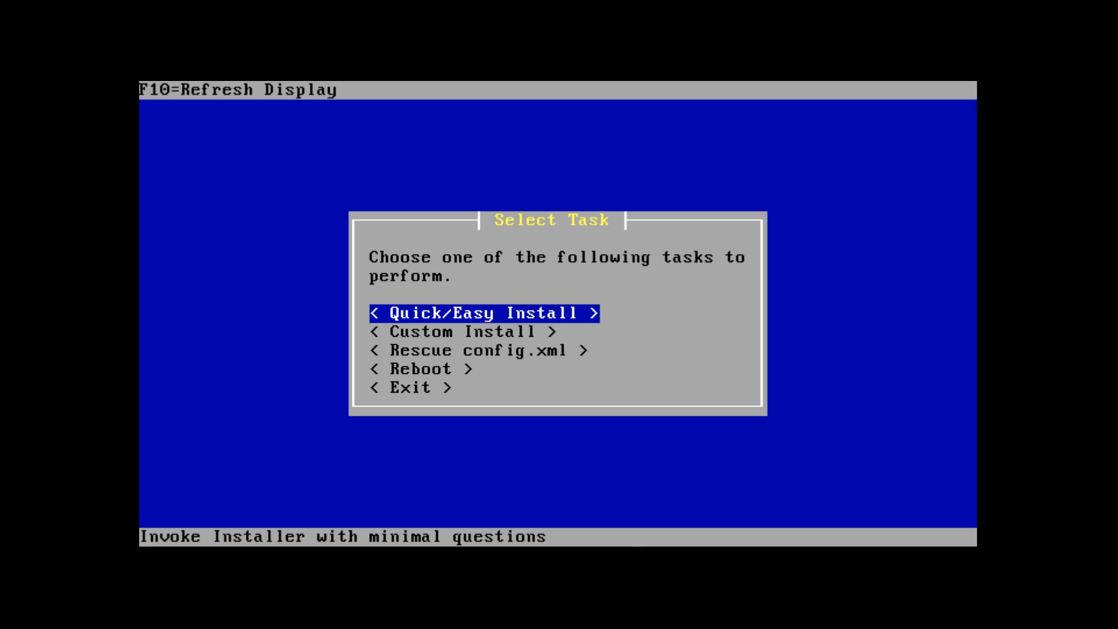
Step: Run the Quick/Easy Install, confirm erasing the first hard disk, and install the Standard Kernel
key("Return")
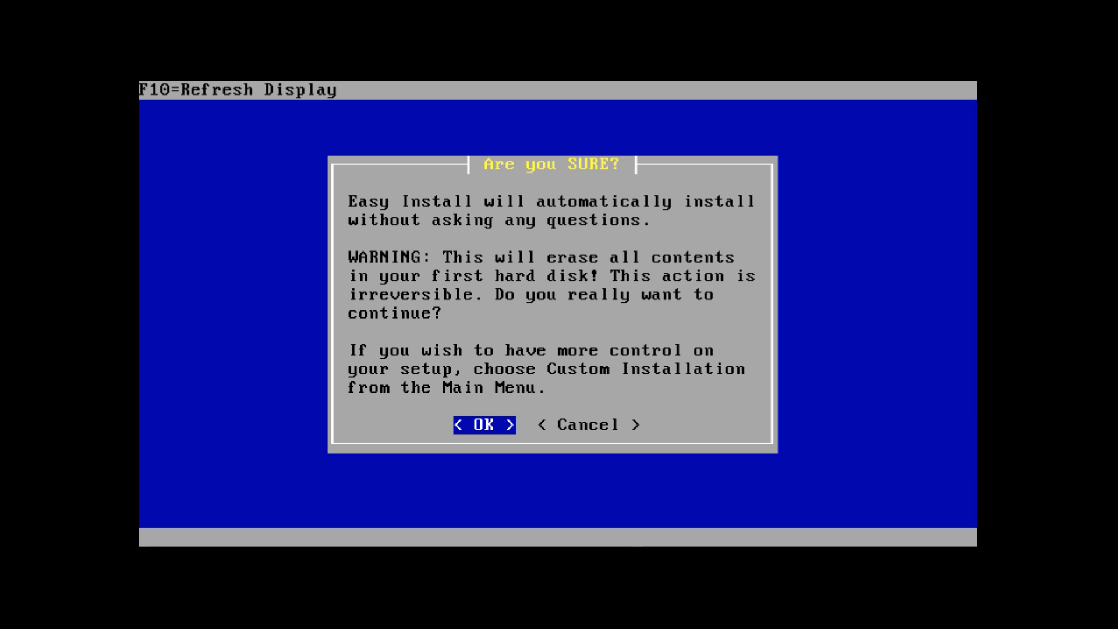
key("Return")
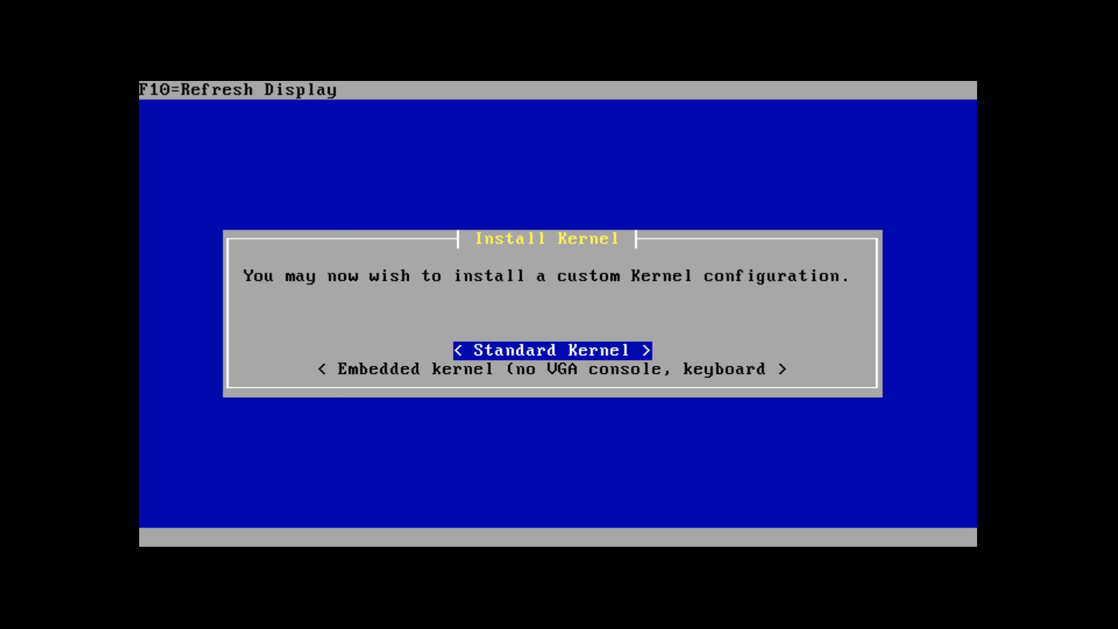
key("Return")
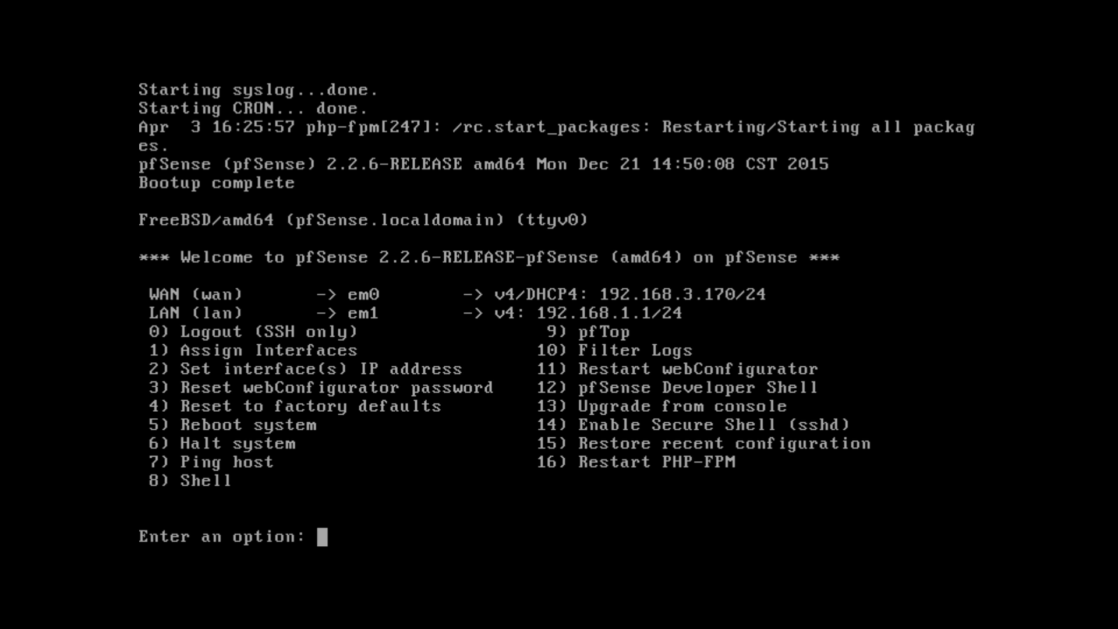
Step: Start assigning the interfaces without setting up VLANs and use auto-detection for the WAN interface
type("1")
key("Return")
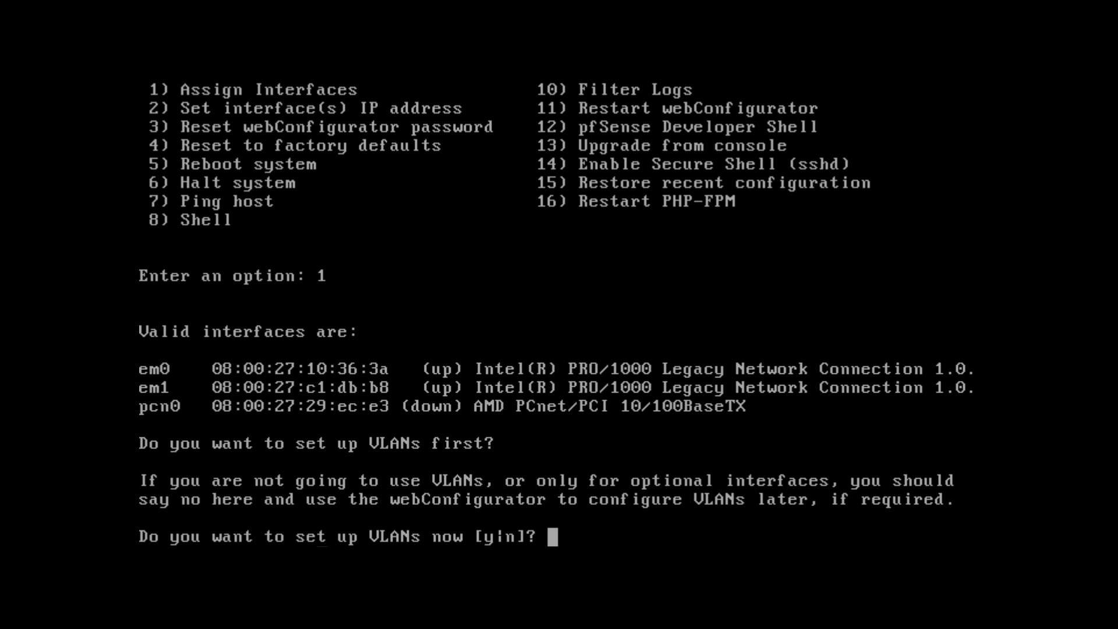
type("n")
key("Return")
type("a")
key("Return")
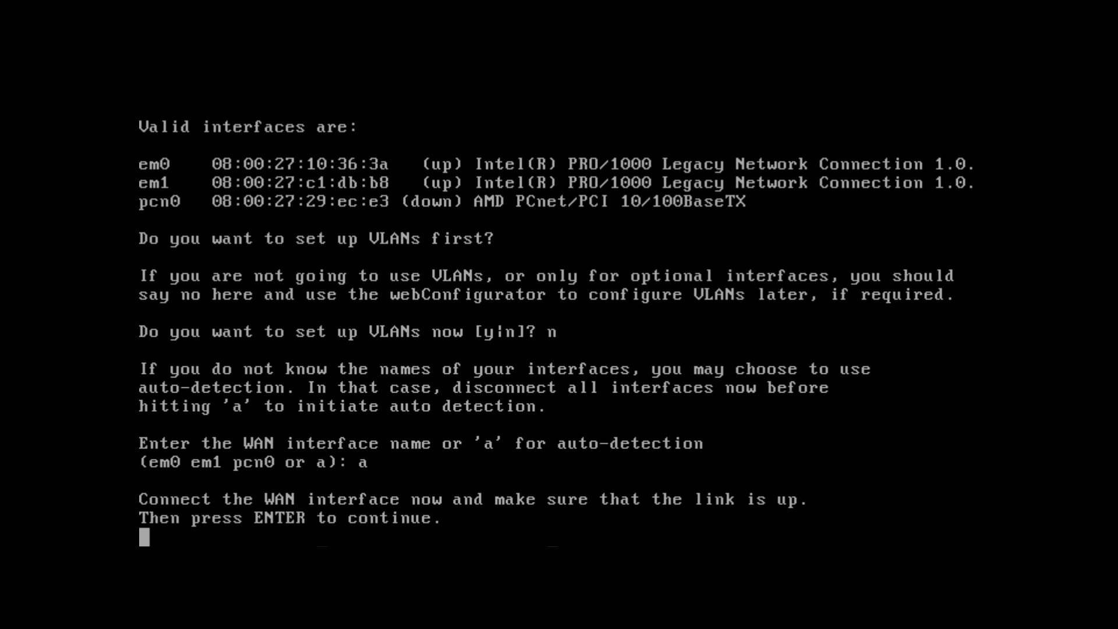
key("Return")
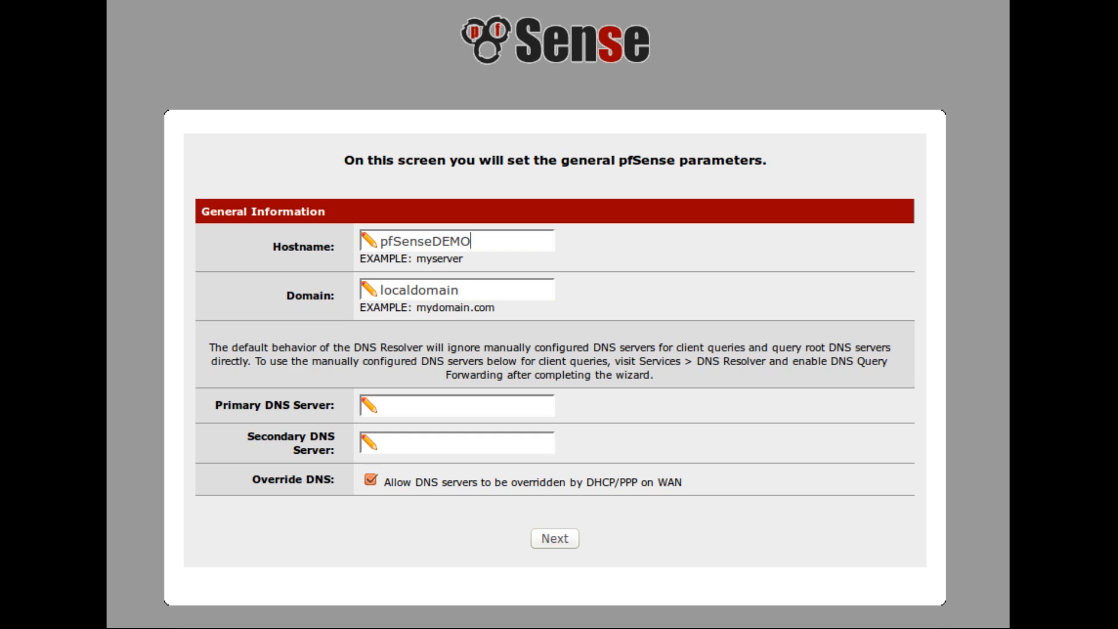
Step: Submit the general information with hostname pfSenseDEMO, accept the default time server and Etc/UTC timezone, and review the WAN settings
key("Return")
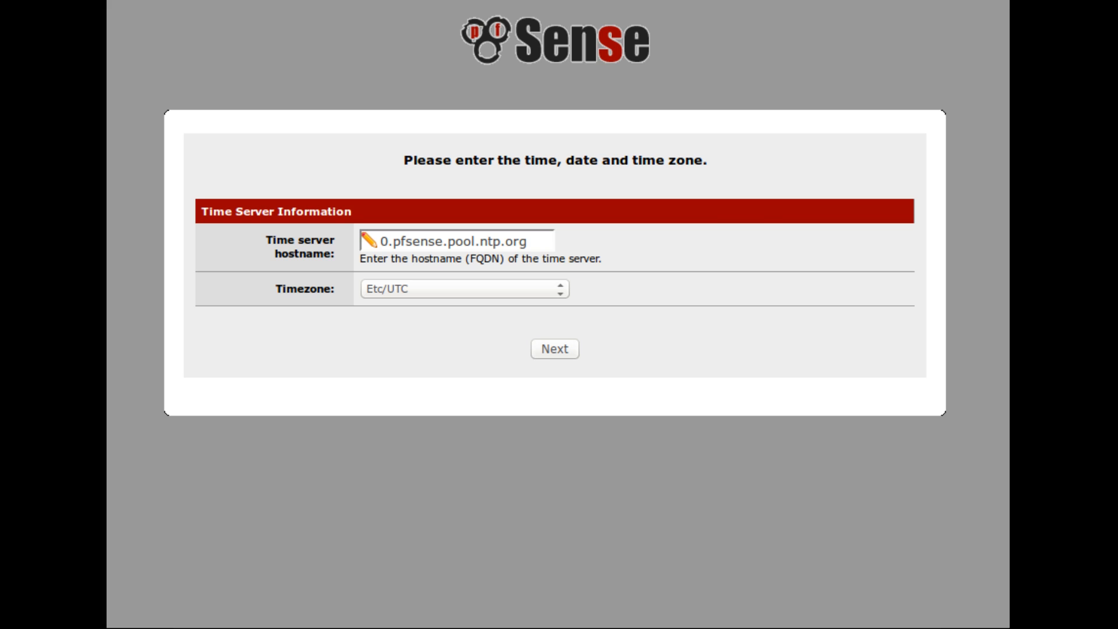
key("Return")
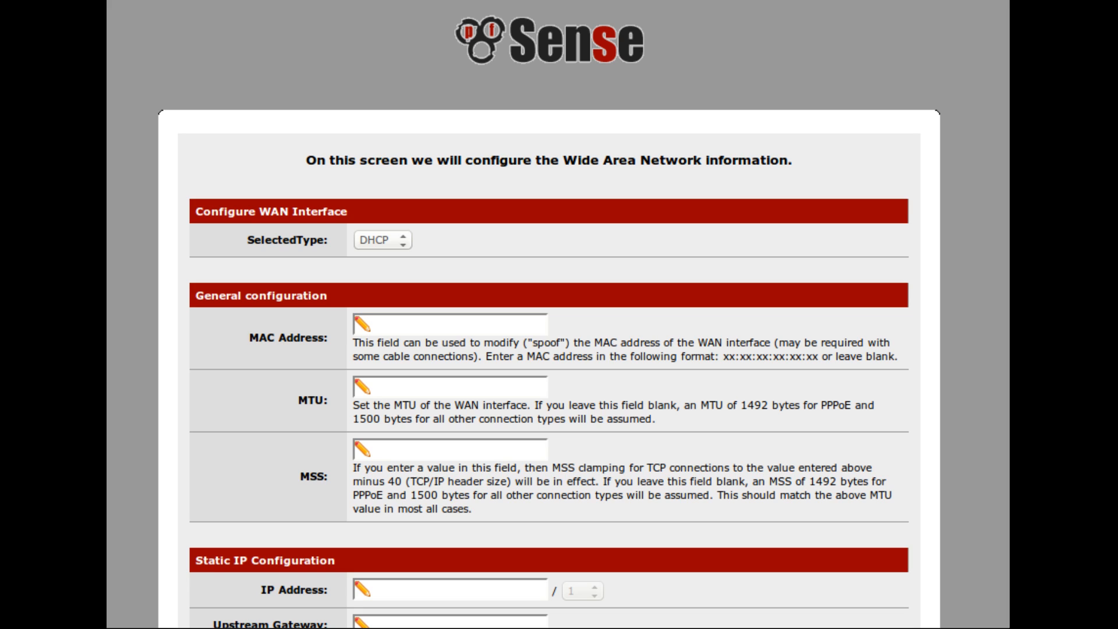
scroll(549, 315, "down", 10)
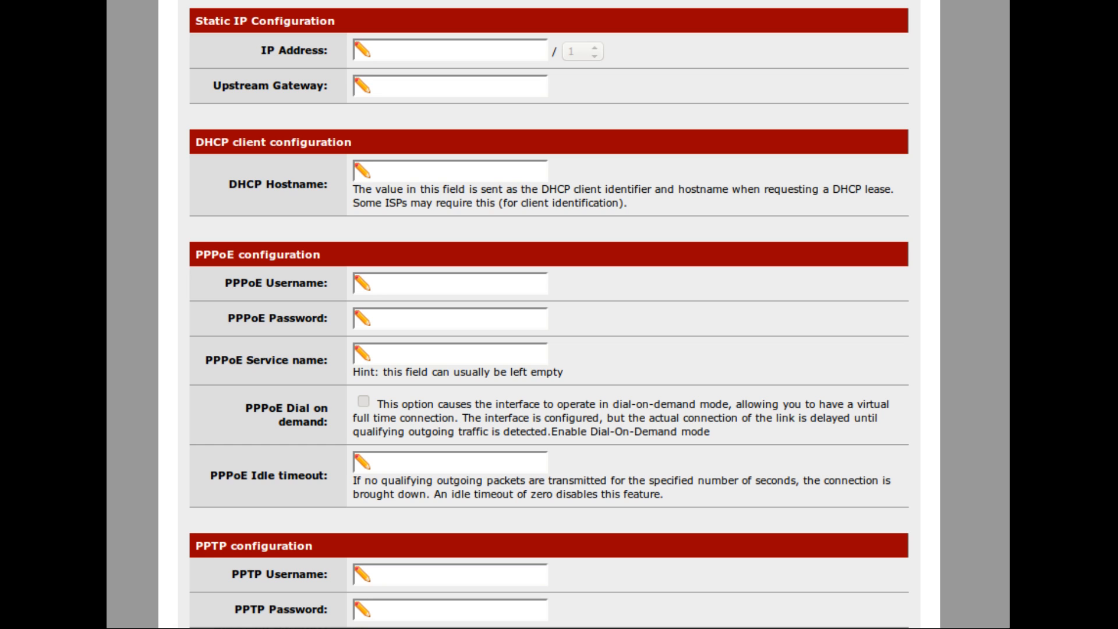
scroll(557, 315, "down", 10)
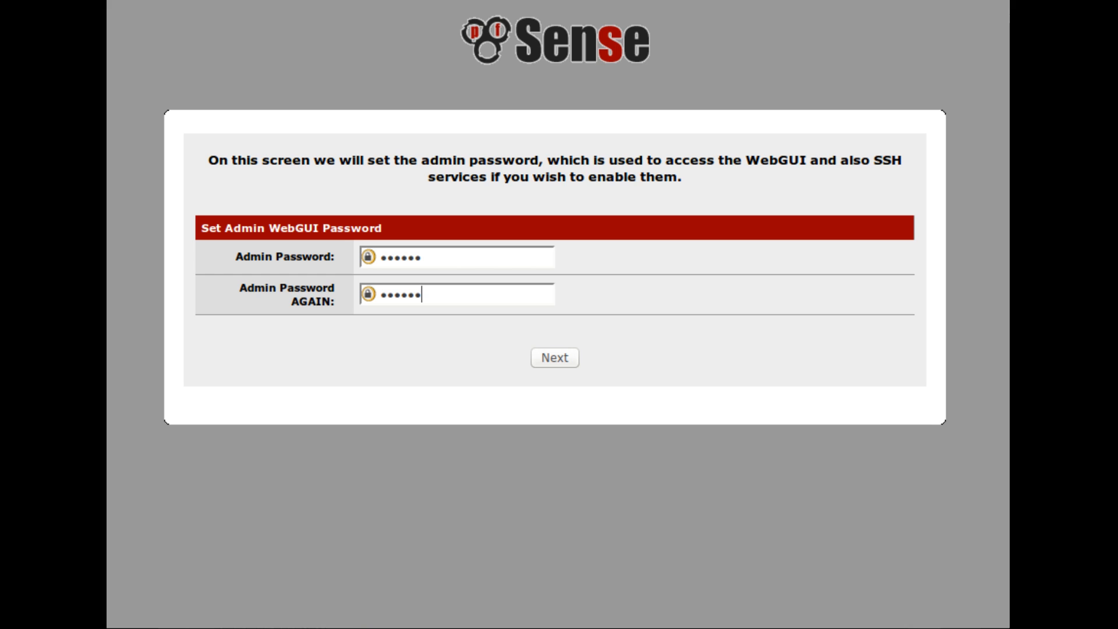
Step: Submit the new admin WebGUI password and continue past the reload page of the setup wizard
key("Return")
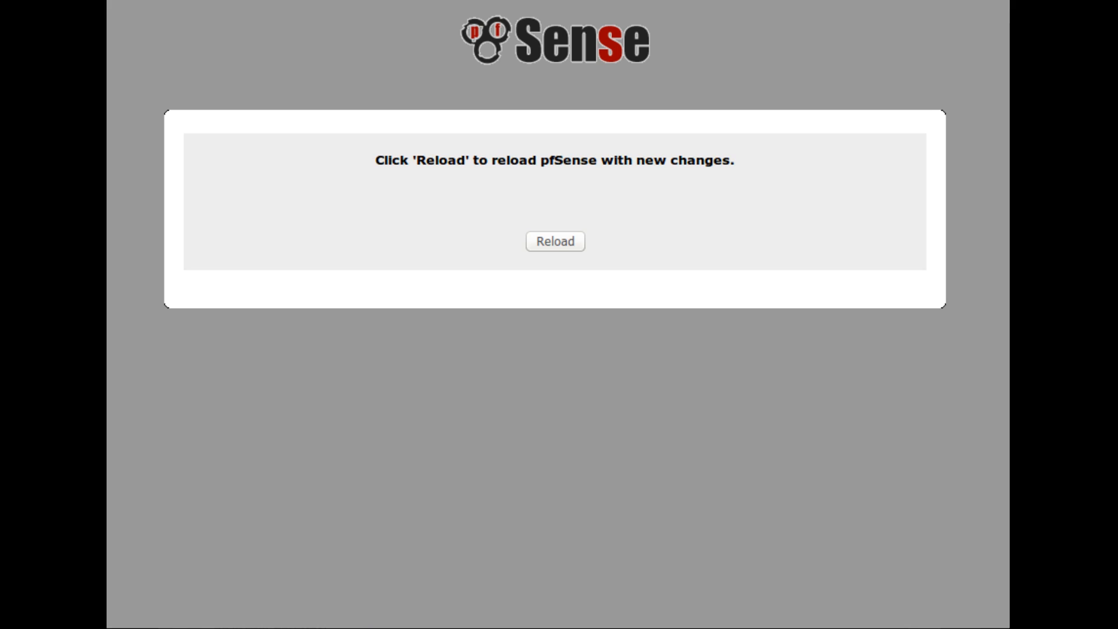
key("Right")
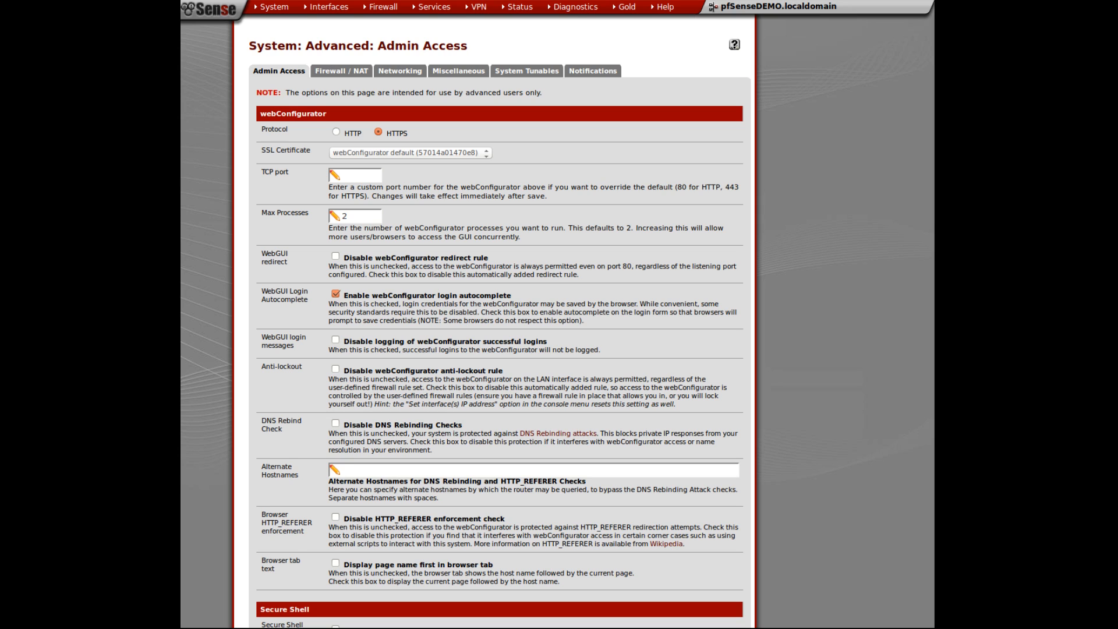
Step: Examine the advanced Admin Access options and the Firewall / NAT options down to Network Address Translation
scroll(495, 314, "down", 10)
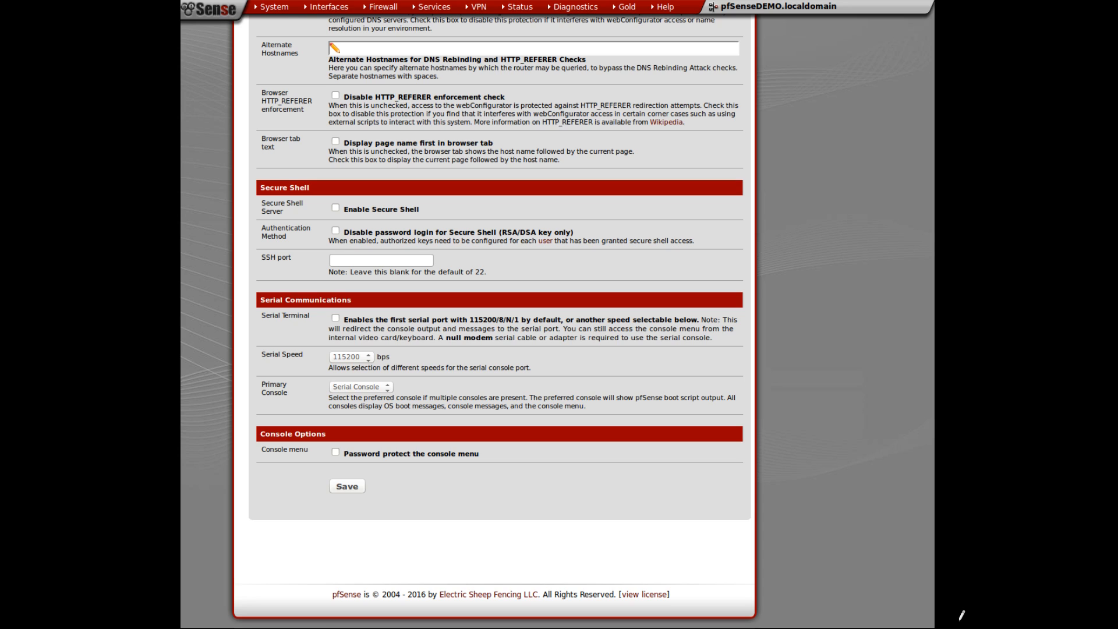
key("Right")
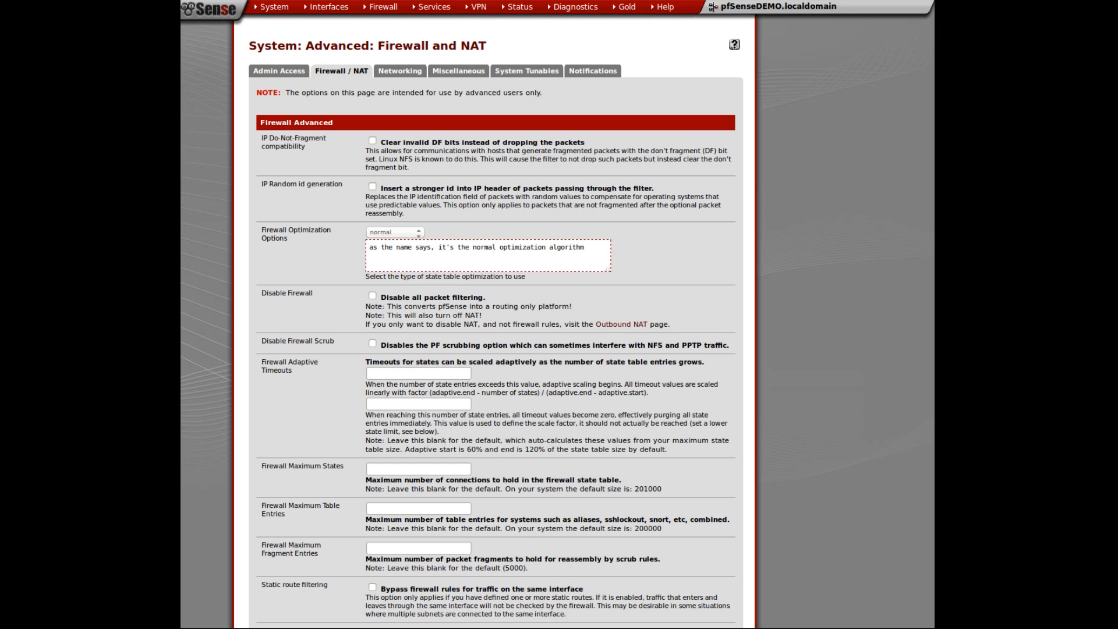
scroll(495, 320, "down", 10)
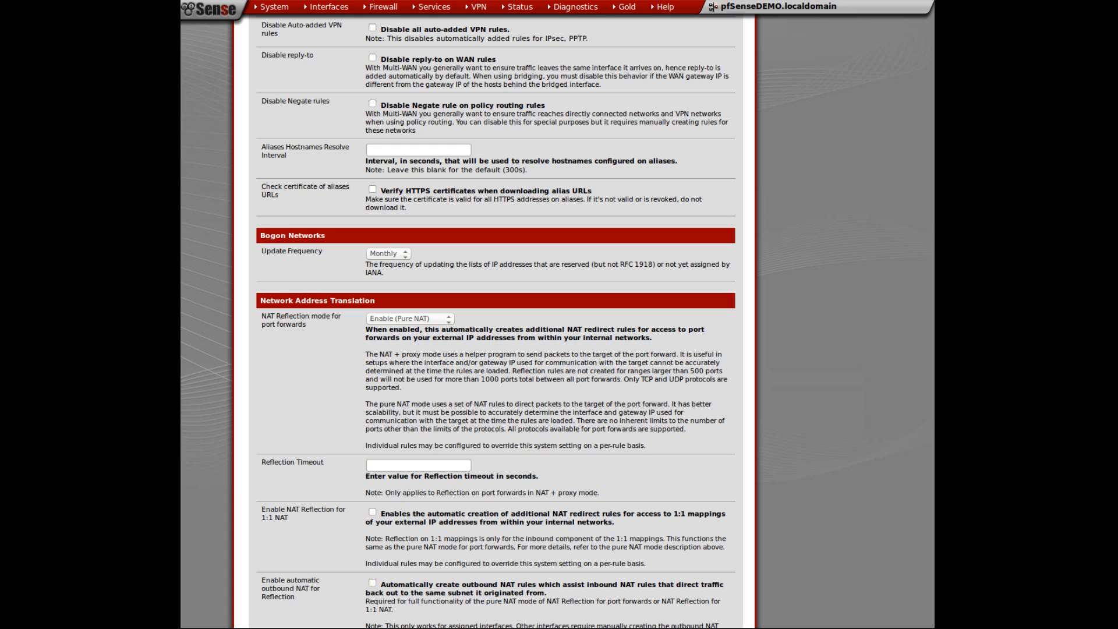
Step: Circle the NAT Reflection mode setting with the slide show pen, and erase all ink on the slide
mouse_move(469, 300)
left_mouse_down()
mouse_move(308, 284)
mouse_move(460, 372)
mouse_move(455, 287)
left_mouse_up()
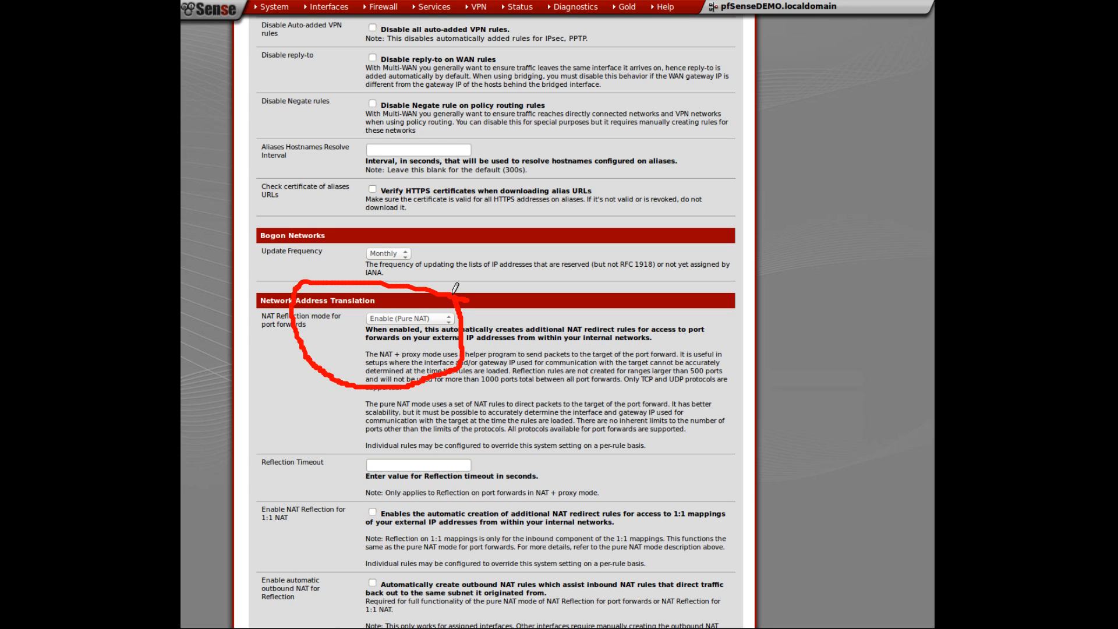
right_click(496, 314)
mouse_move(579, 381)
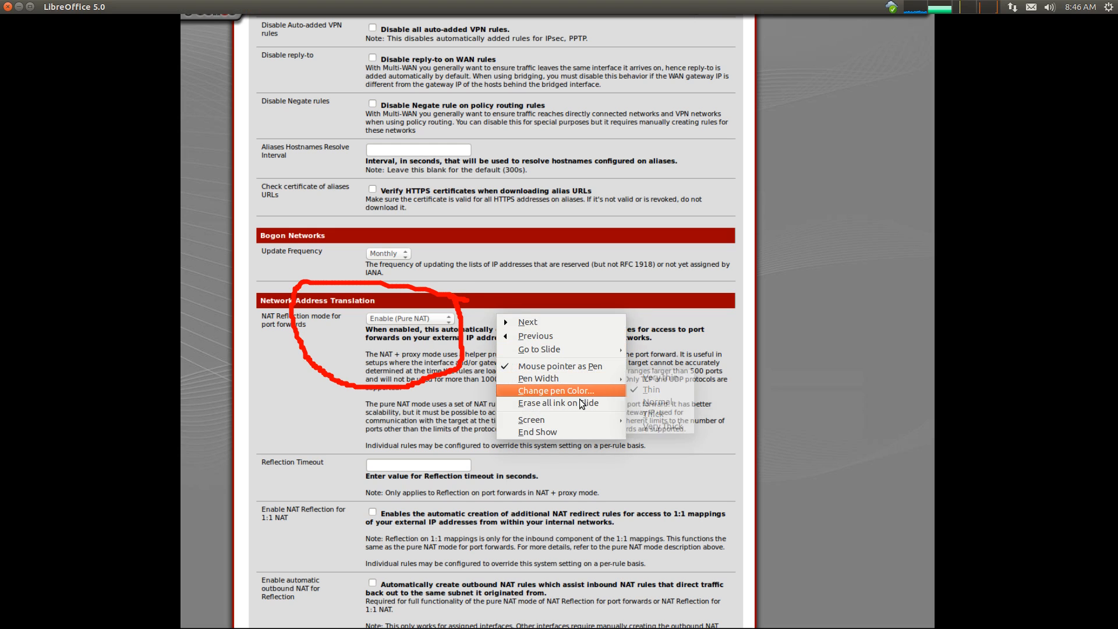
left_click(579, 403)
key("Left")
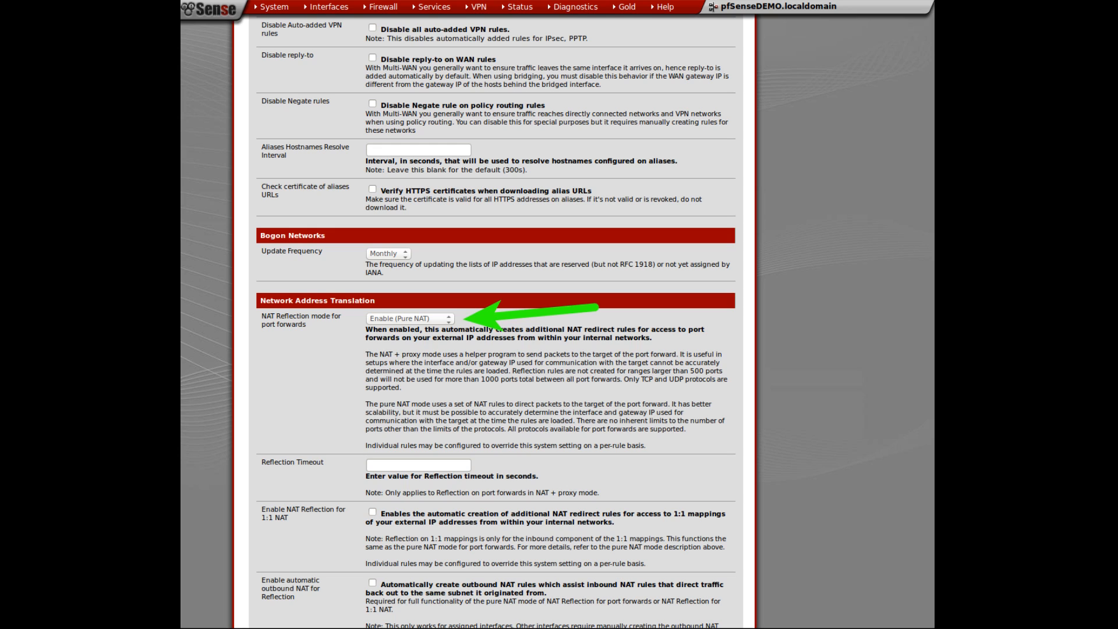
Step: Examine the certificate manager, firmware updater, High Availability Sync and gateway pages of the System section
scroll(495, 315, "down", 15)
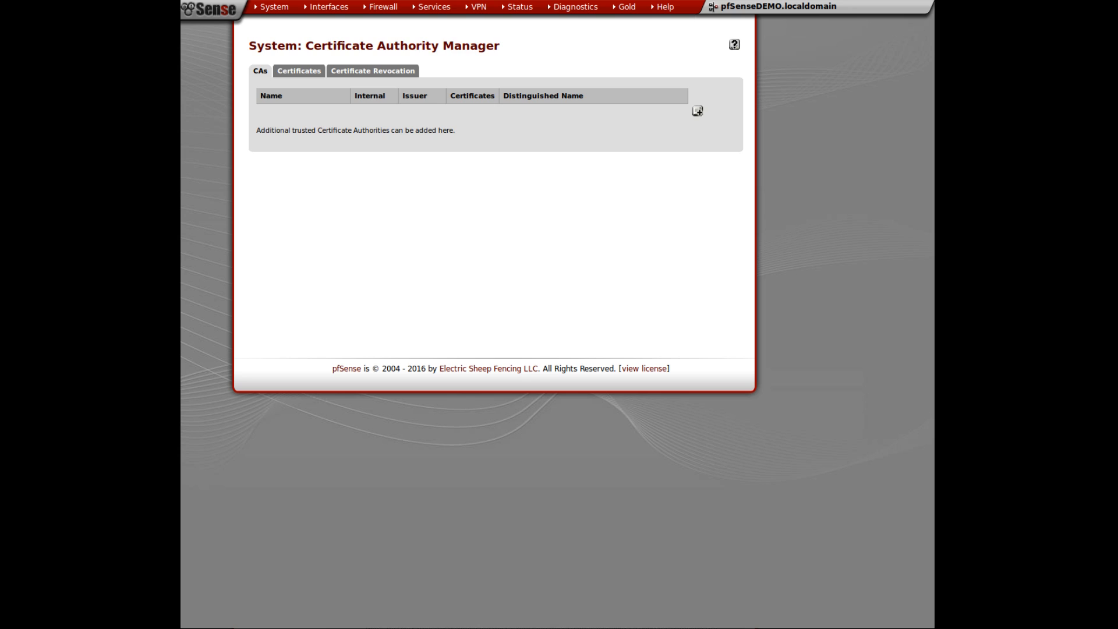
left_click(298, 71)
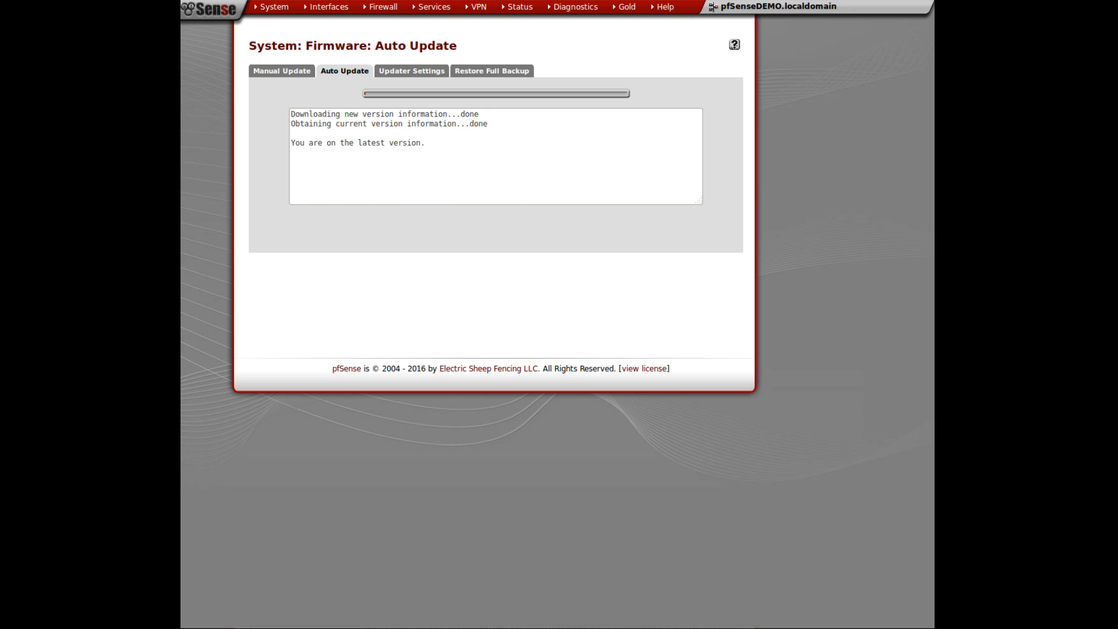
left_click(412, 71)
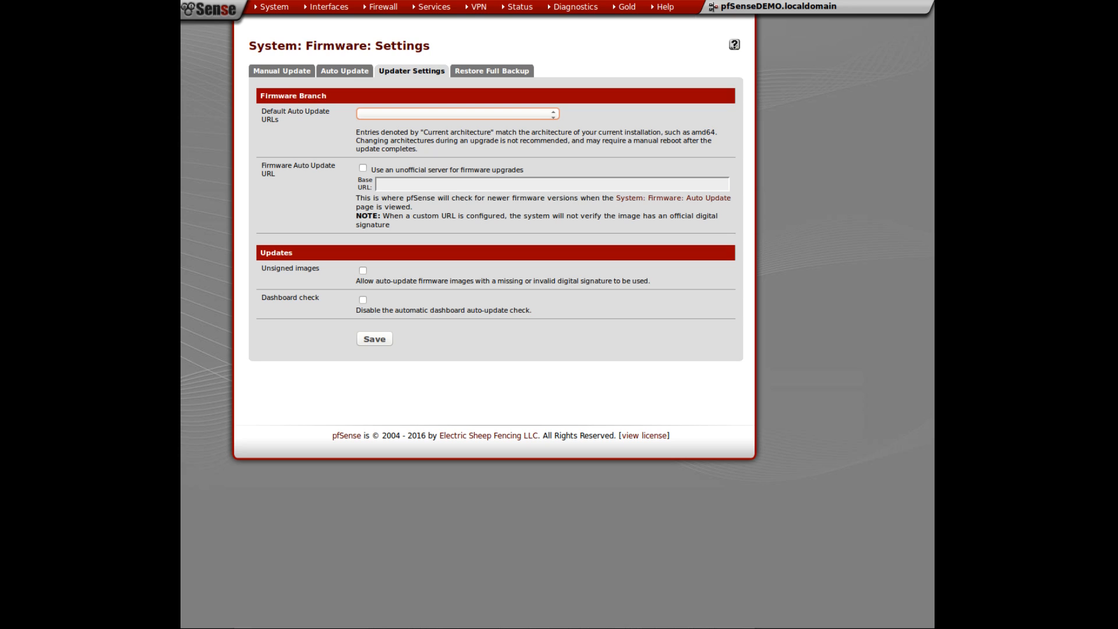
left_click(492, 71)
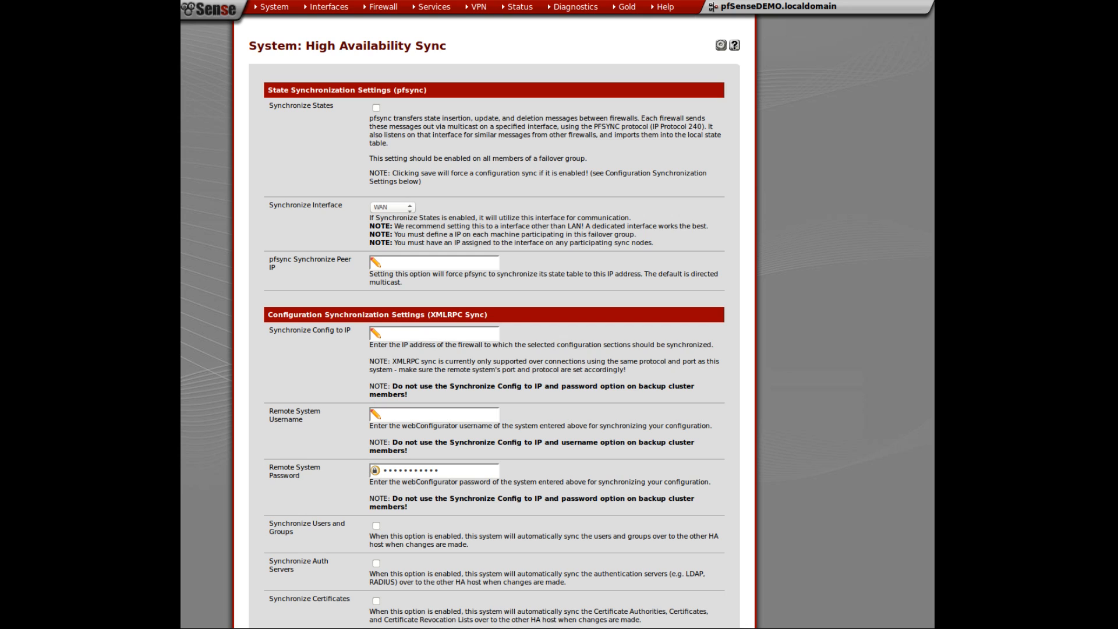
scroll(494, 321, "down", 10)
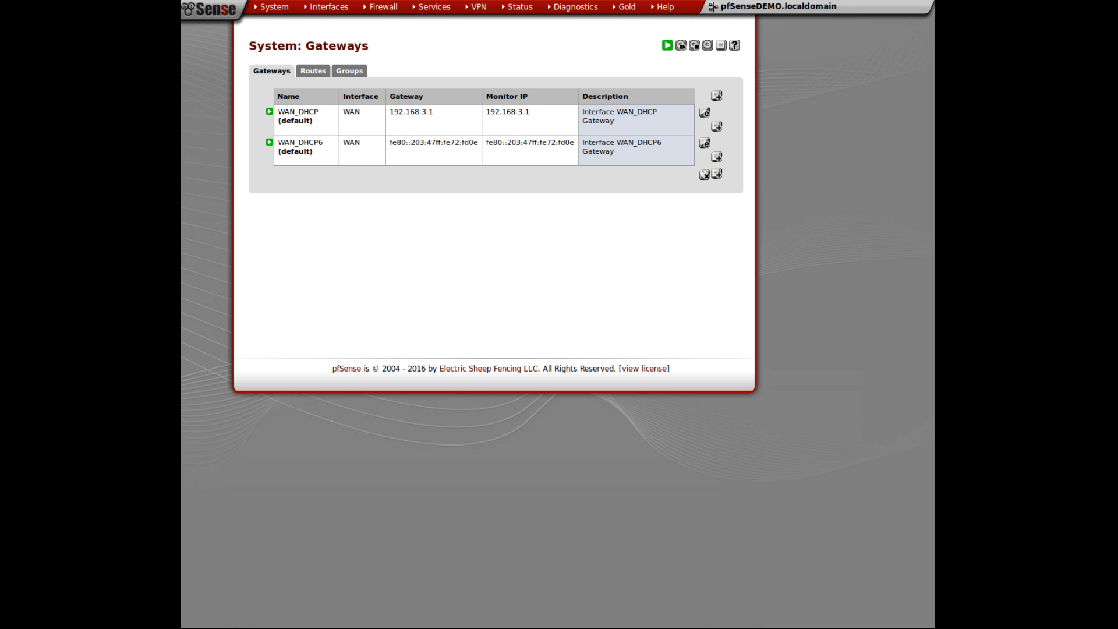
left_click(313, 71)
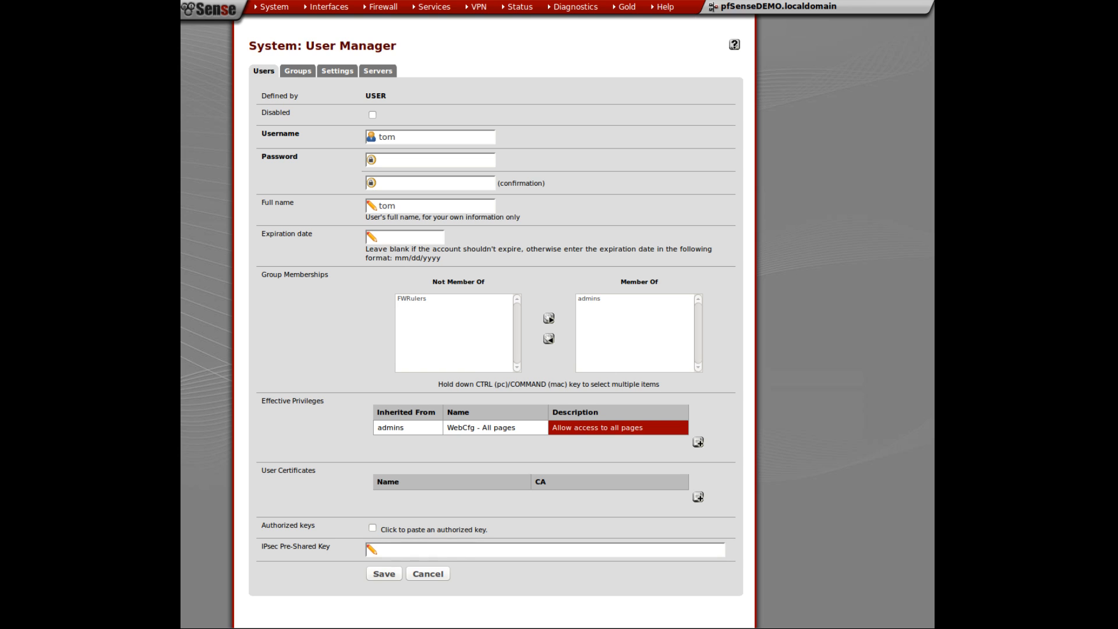
Step: Examine the system privileges that can be added to a user, and view the group manager
left_click(698, 443)
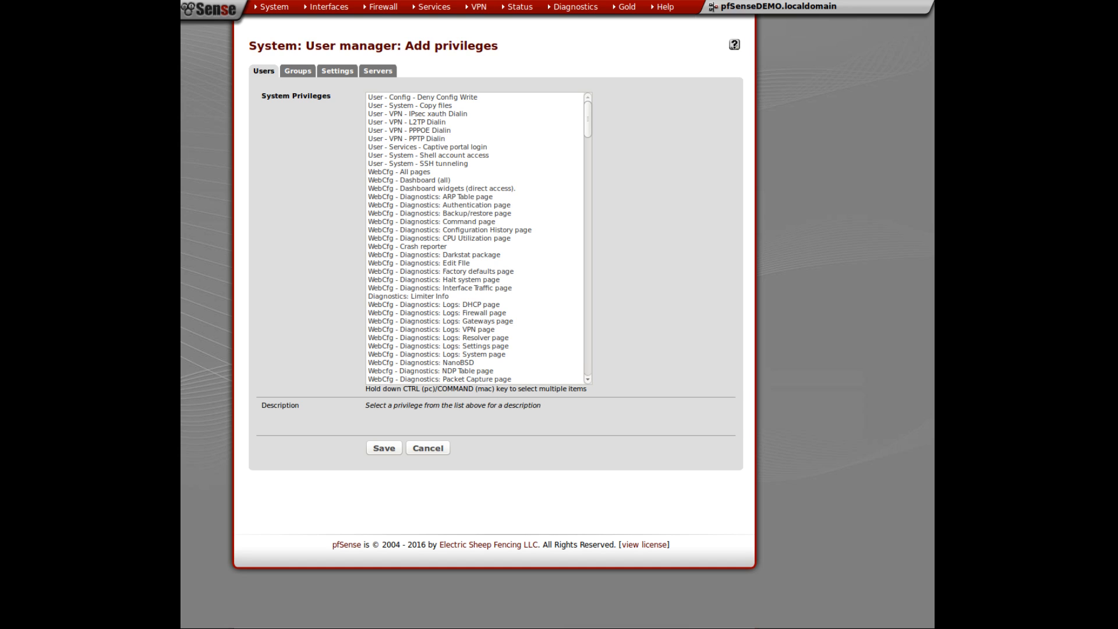
left_click(297, 71)
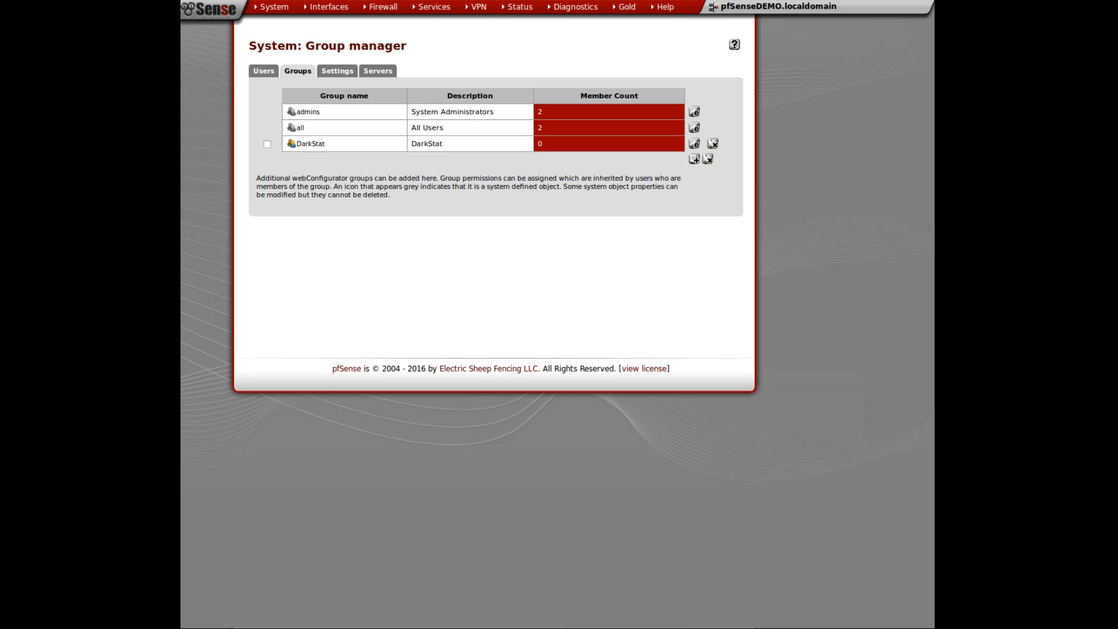
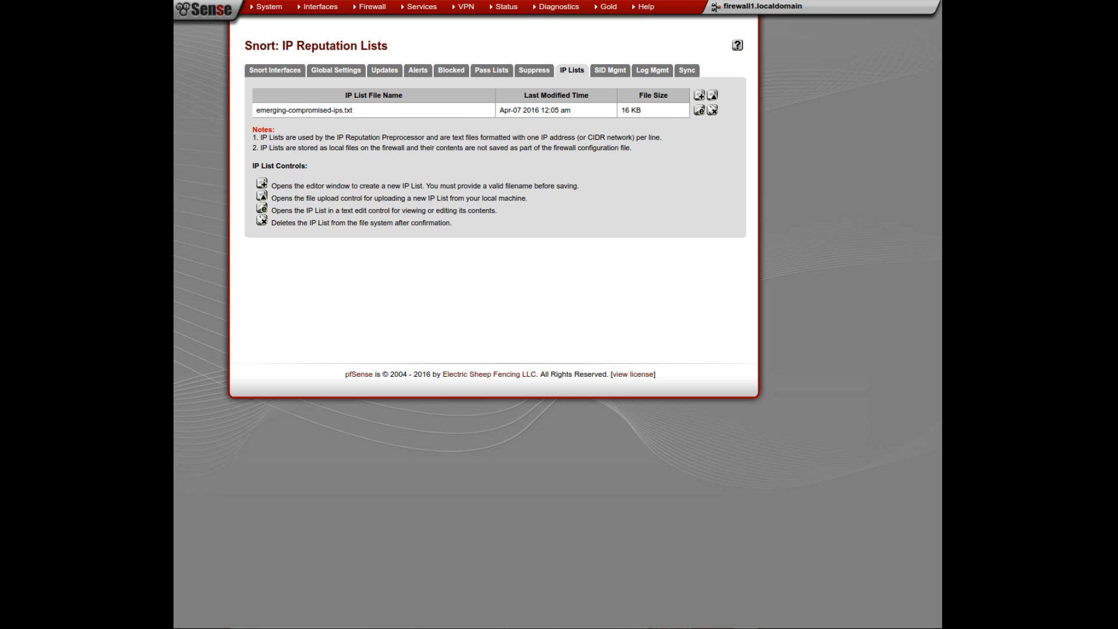
Step: Examine Snort's automatic SID state management option and its log management settings
left_click(610, 71)
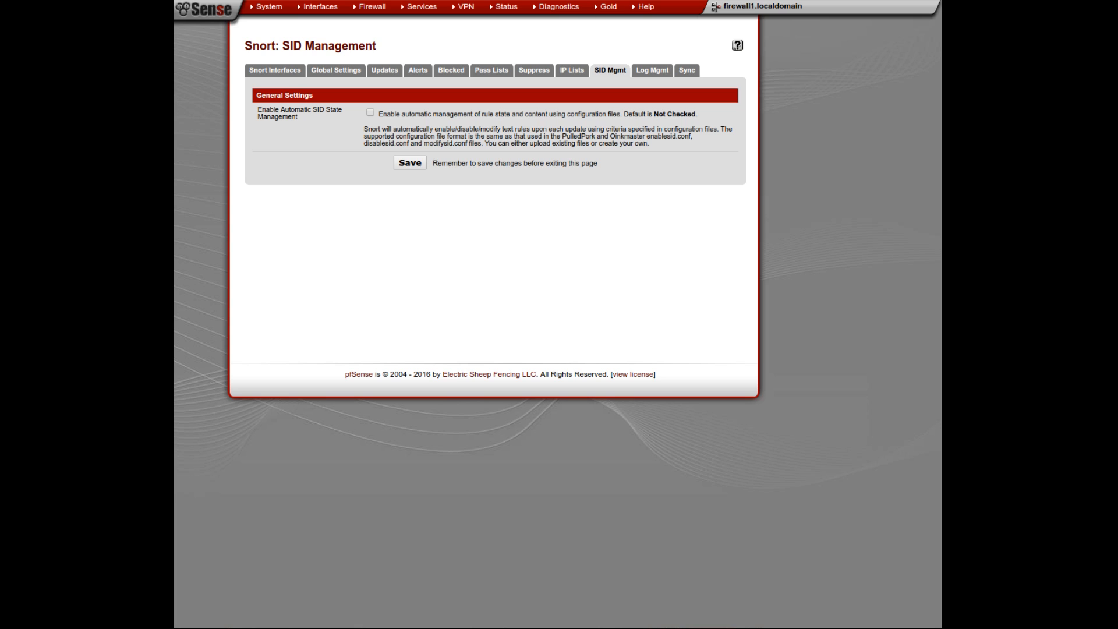
left_click(370, 112)
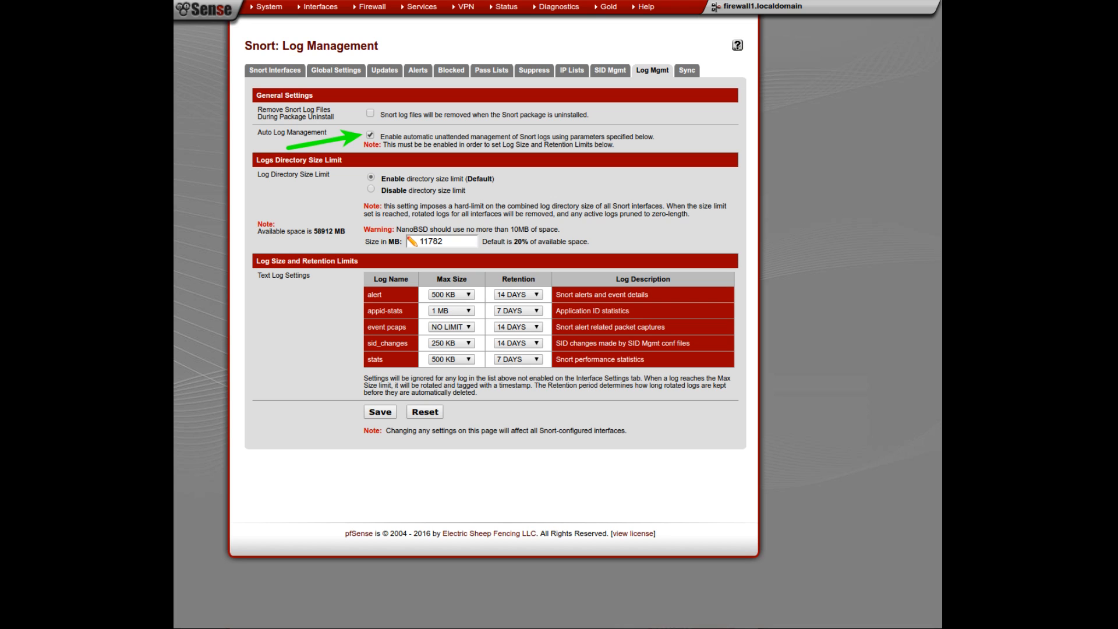
key("Right")
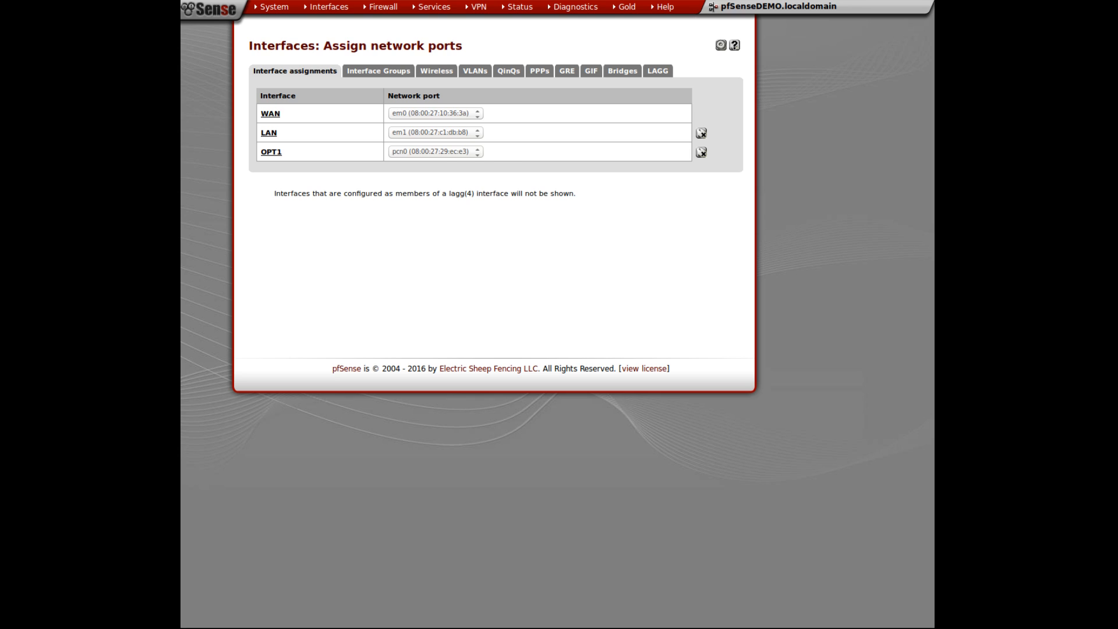
Step: Examine the interface assignments and the Wireless interface's general, common and network-specific wireless settings
left_click(379, 71)
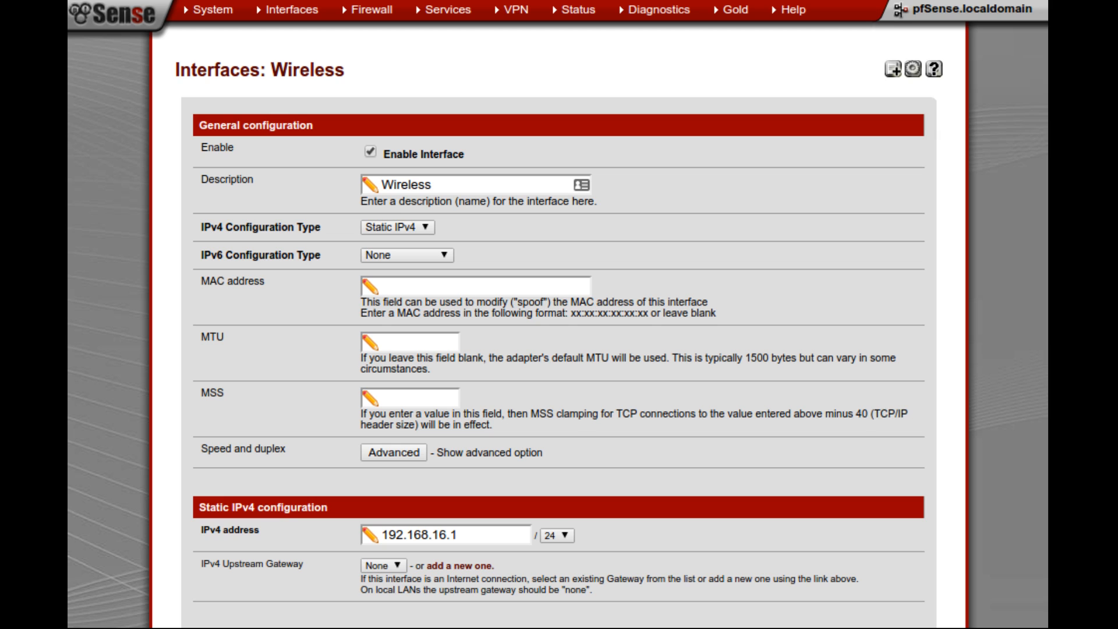
key("Page_Down")
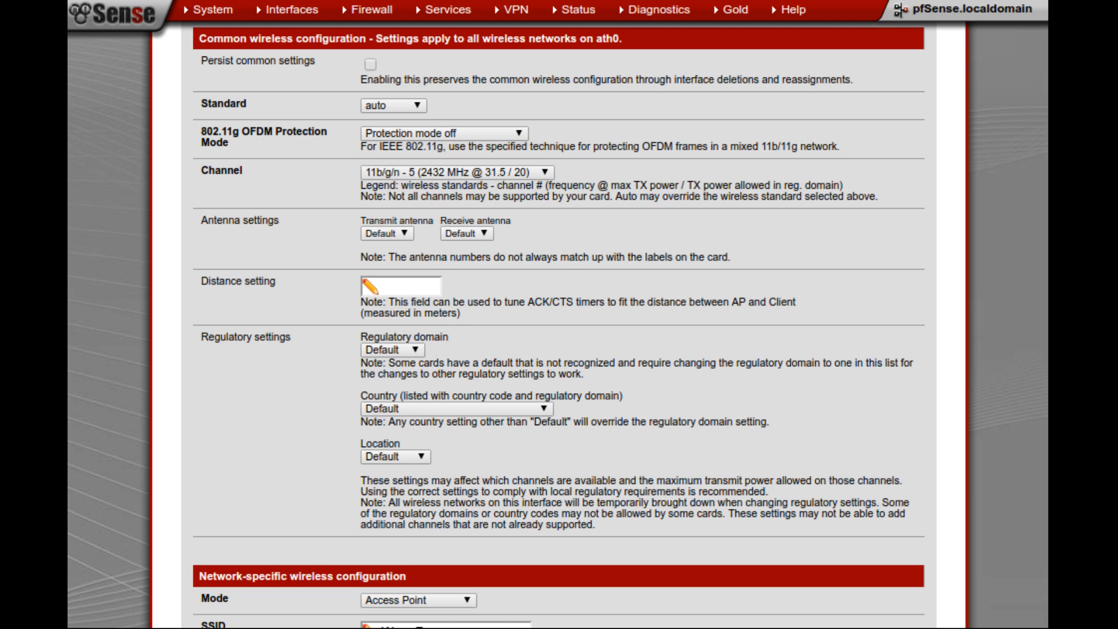
scroll(559, 315, "down", 9)
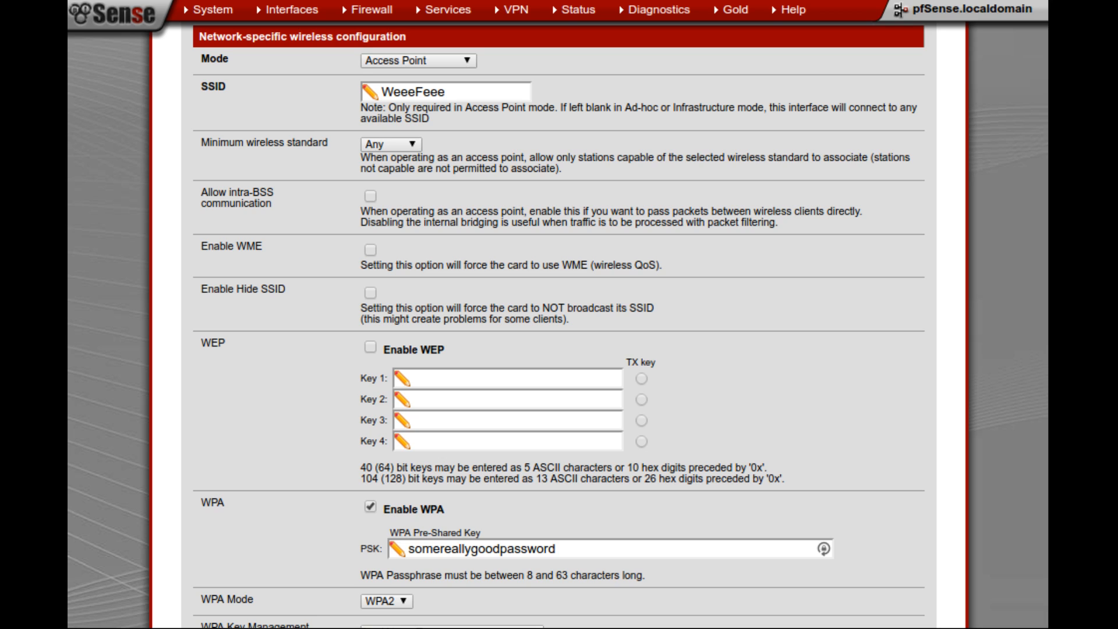
Step: Examine the network-specific wireless settings and the IP alias virtual IP configured on the WAN interface
scroll(559, 325, "down", 10)
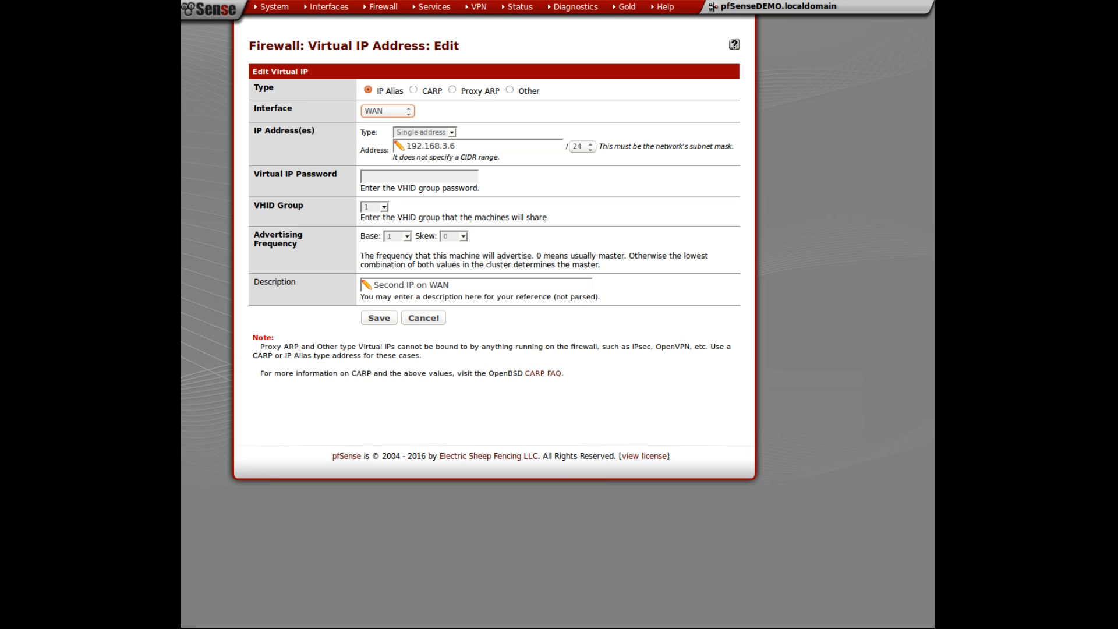
key("alt+Left")
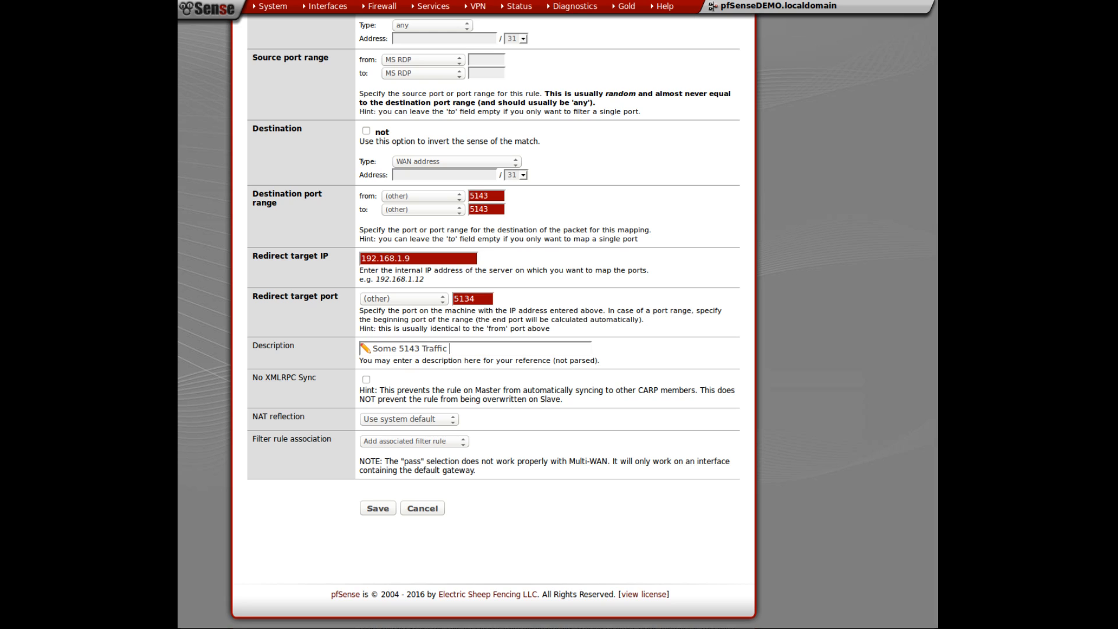
Step: Circle the NAT reflection and filter rule association settings in red ink, and erase all ink on the slide
mouse_move(450, 394)
left_mouse_down()
mouse_move(413, 388)
mouse_move(443, 517)
mouse_move(448, 382)
mouse_move(411, 400)
left_mouse_up()
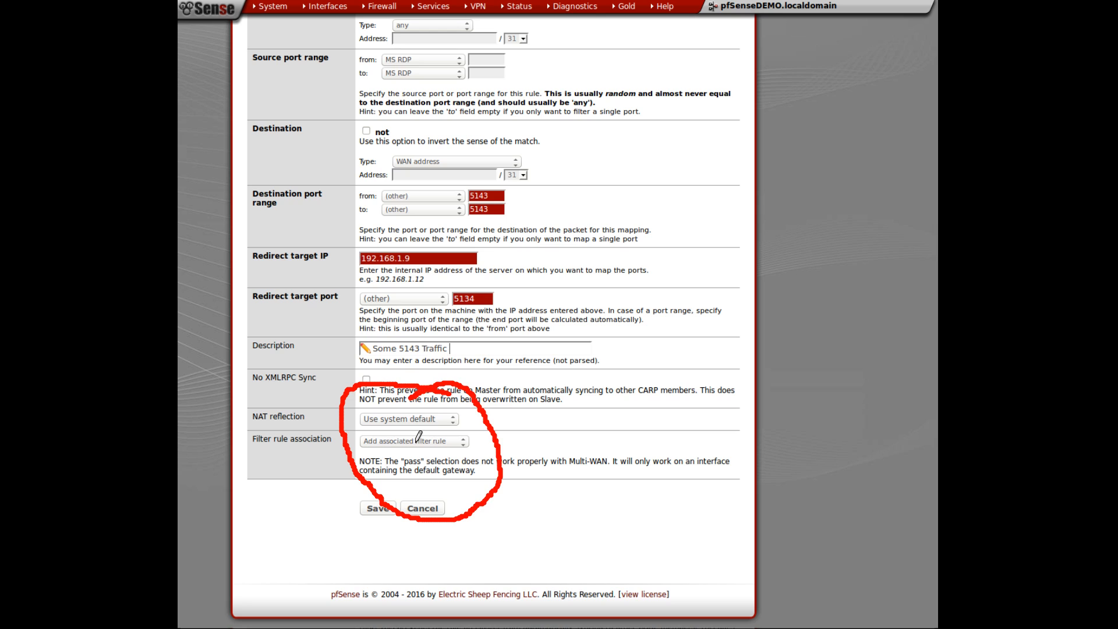
right_click(495, 437)
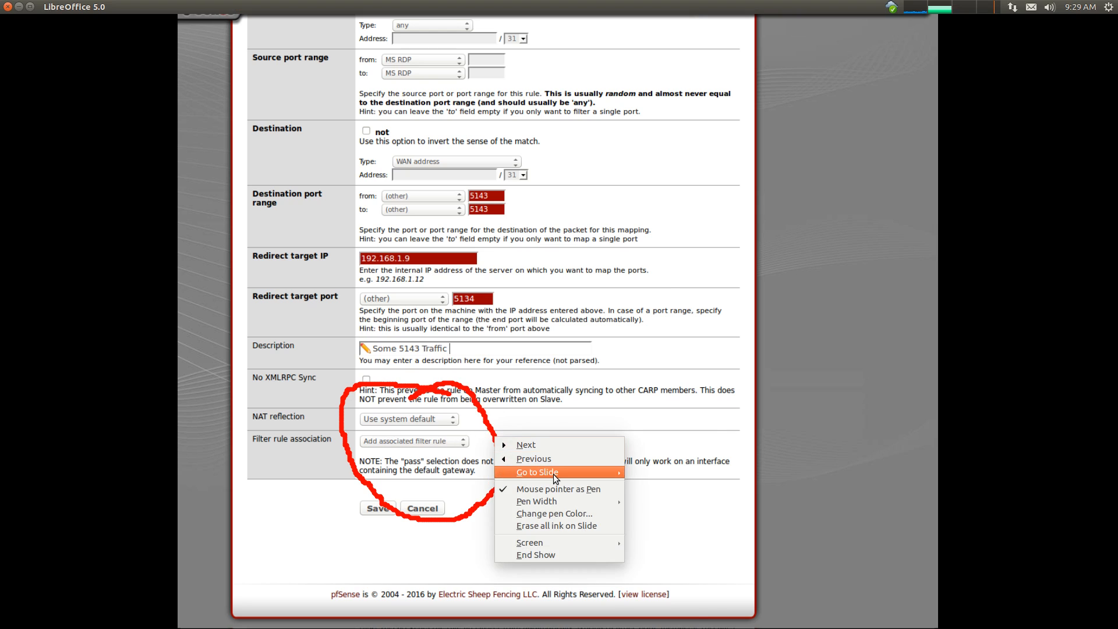
left_click(559, 525)
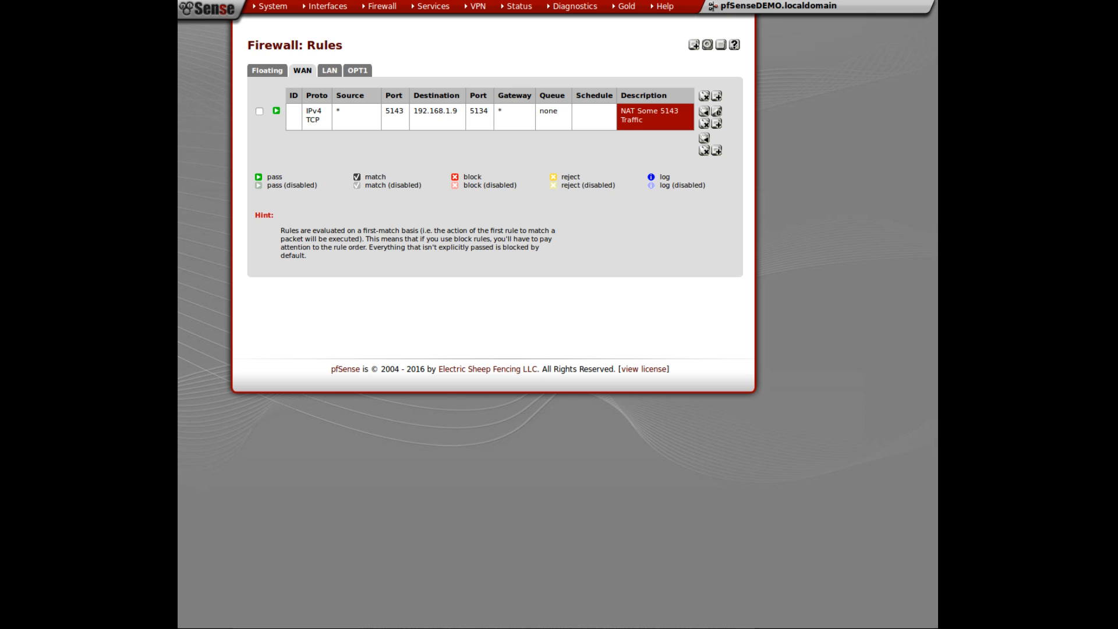
Step: Examine the WAN firewall rule for the NAT 5143 traffic, including its advanced features and TCP flags option
key("Right")
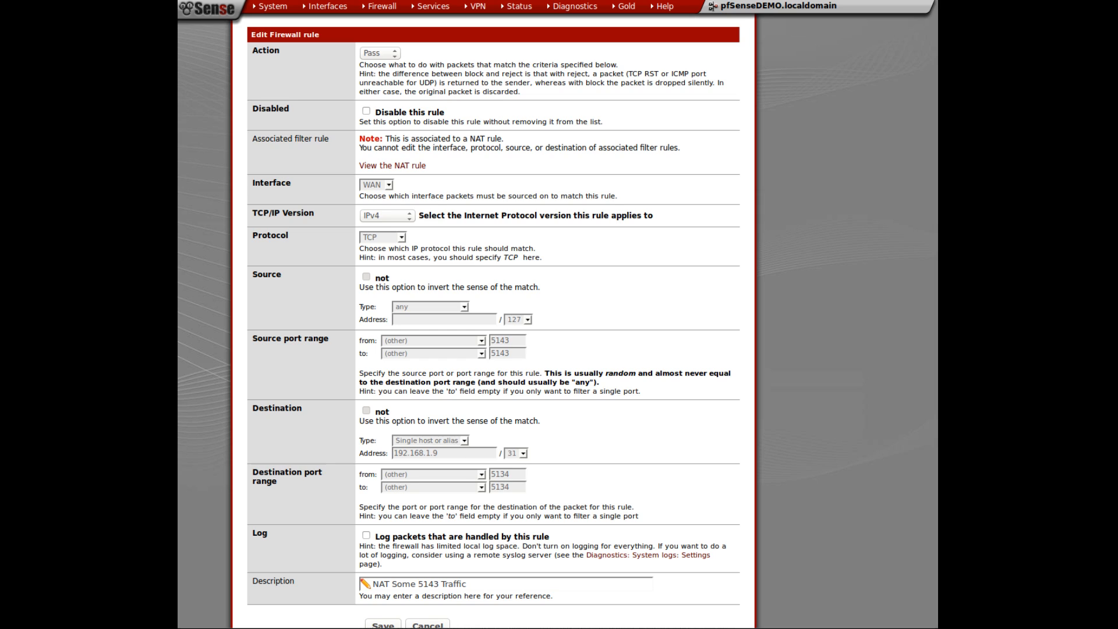
scroll(493, 349, "down", 10)
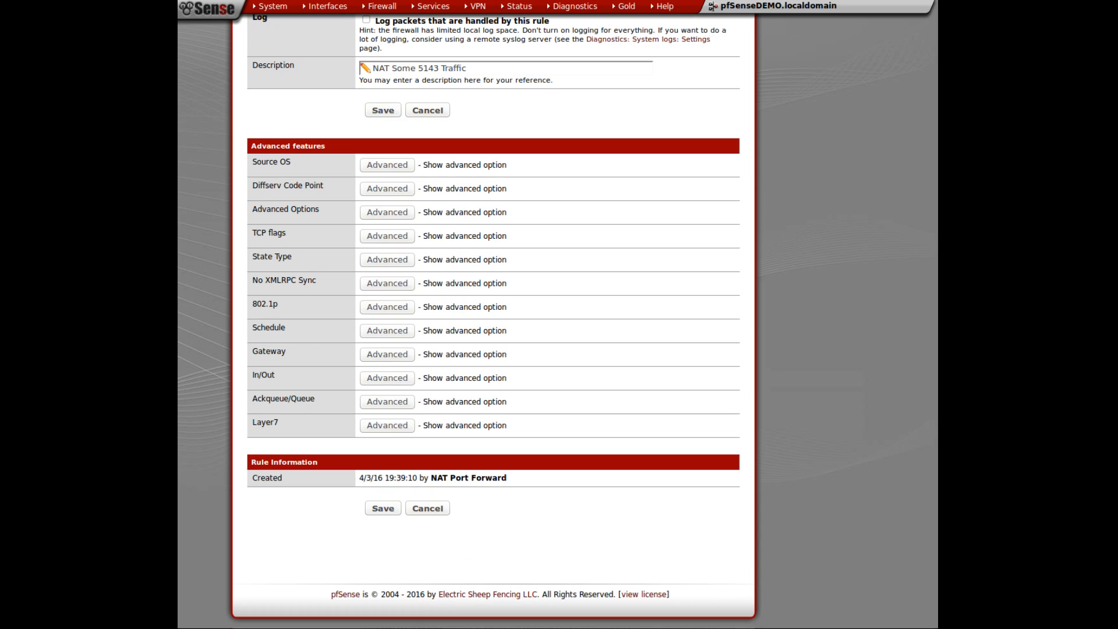
left_click(400, 164)
left_click(409, 164)
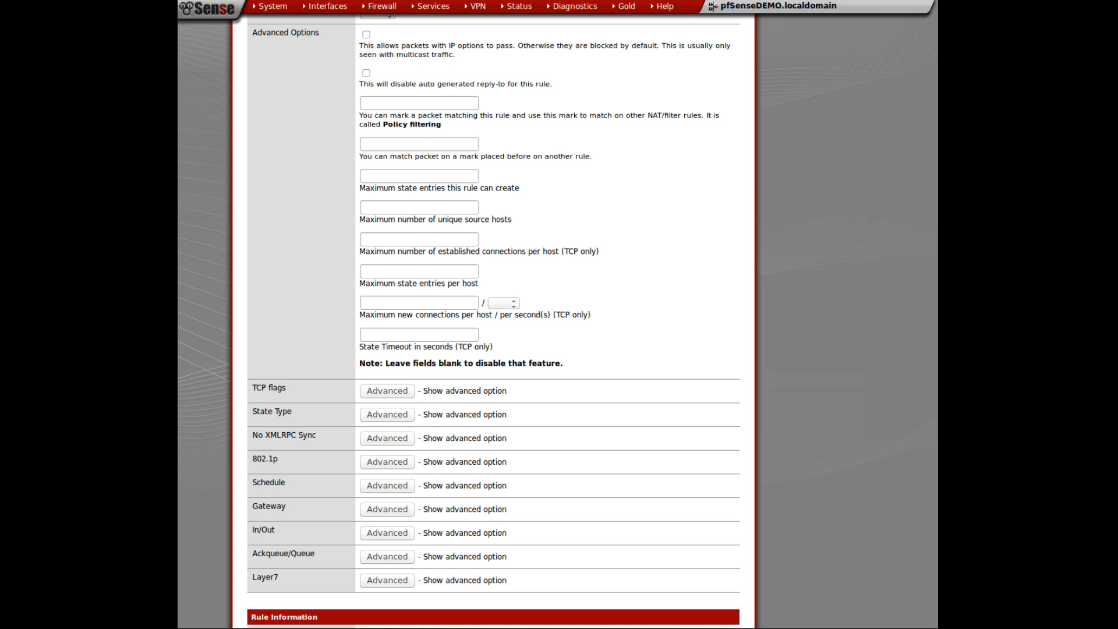
left_click(387, 391)
scroll(388, 391, "down", 4)
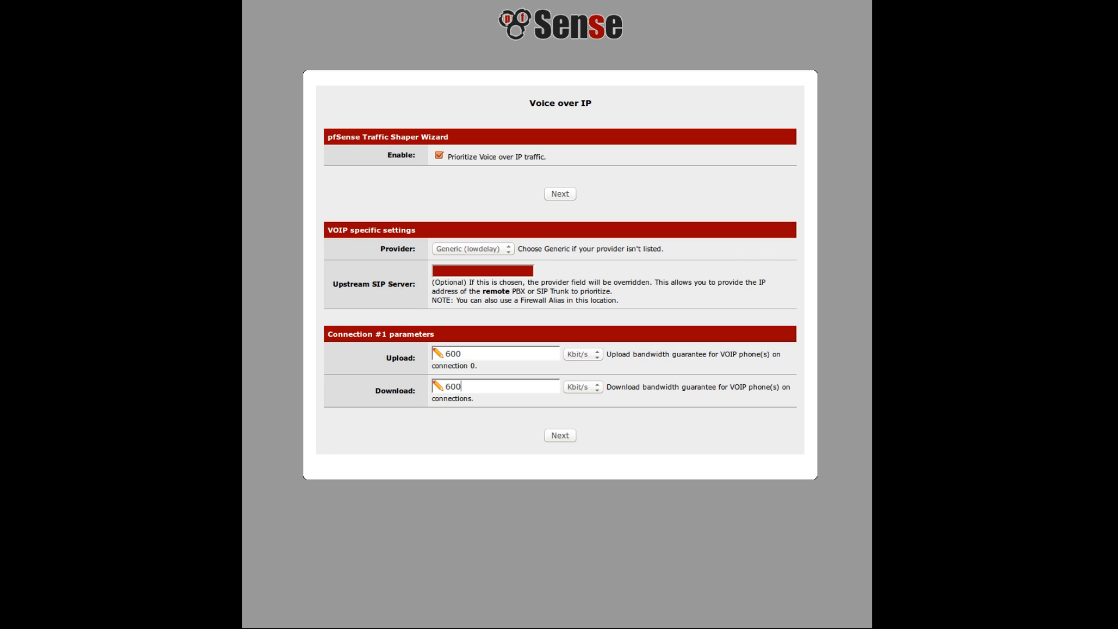
Step: Review the traffic shaper wizard's Voice over IP settings and the shaper queues listed by interface
key("Return")
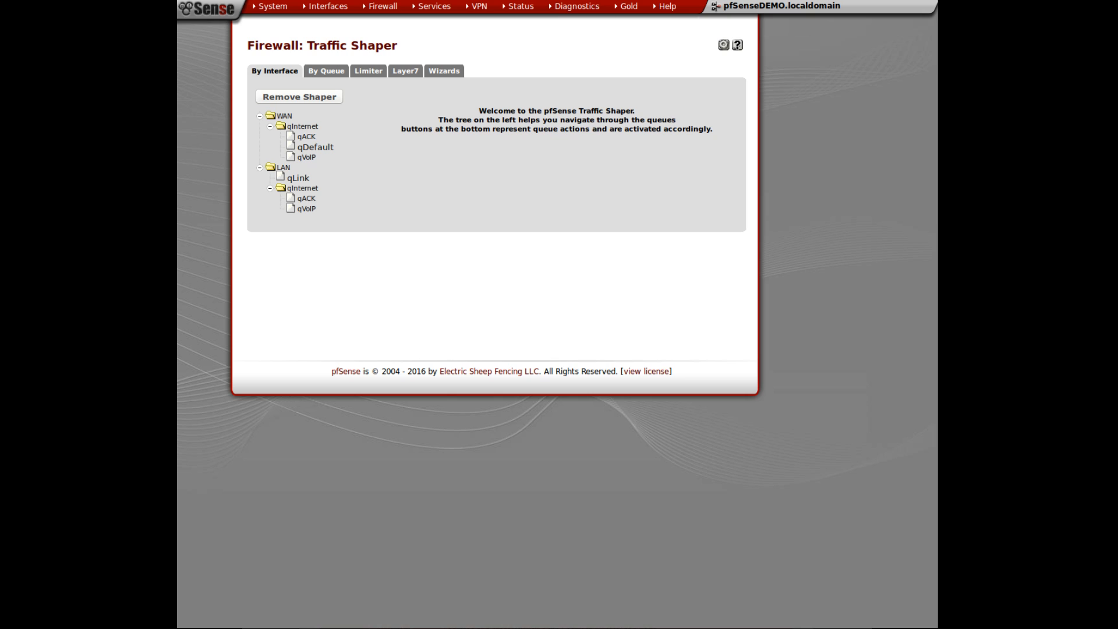
key("Right")
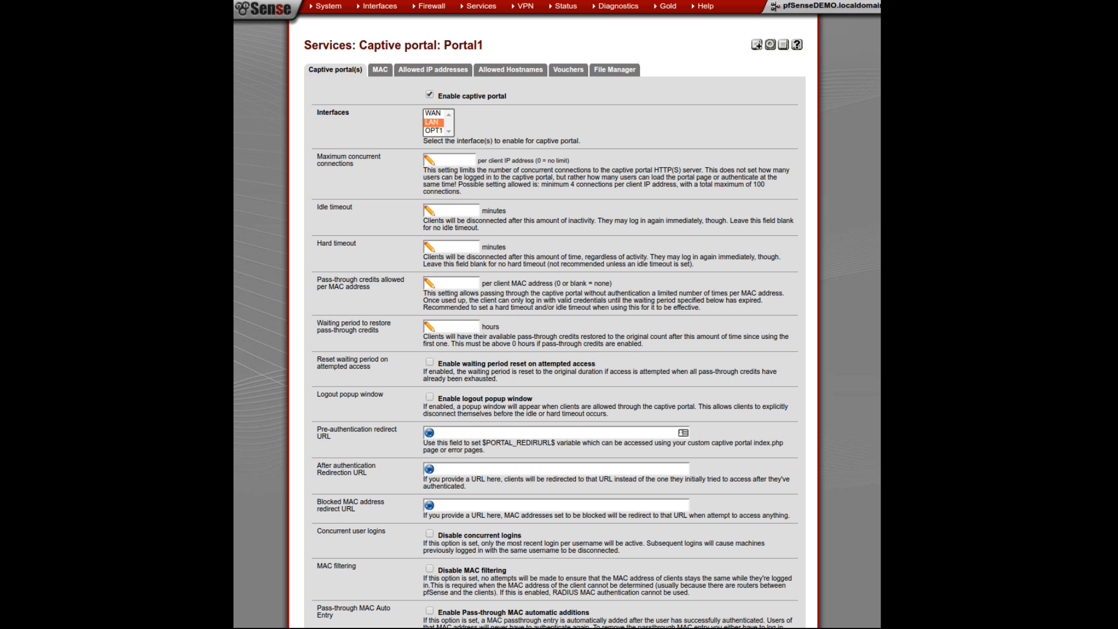
Step: Examine the captive portal's general, authentication and RADIUS settings, its allowed hostnames, vouchers and file manager
scroll(556, 326, "down", 10)
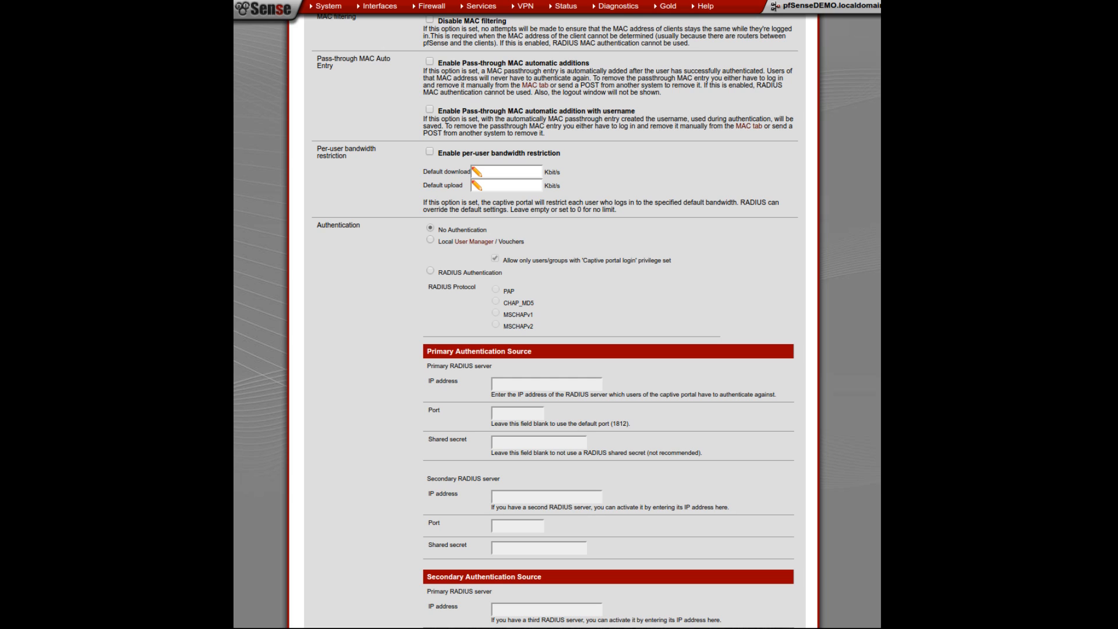
scroll(559, 321, "down", 8)
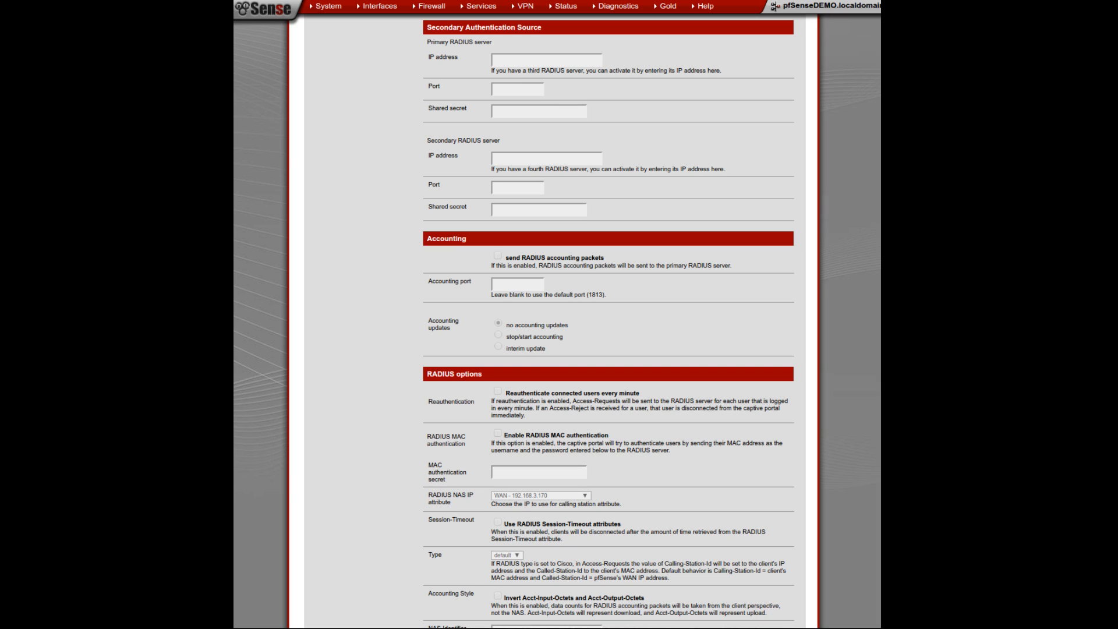
scroll(559, 320, "down", 9)
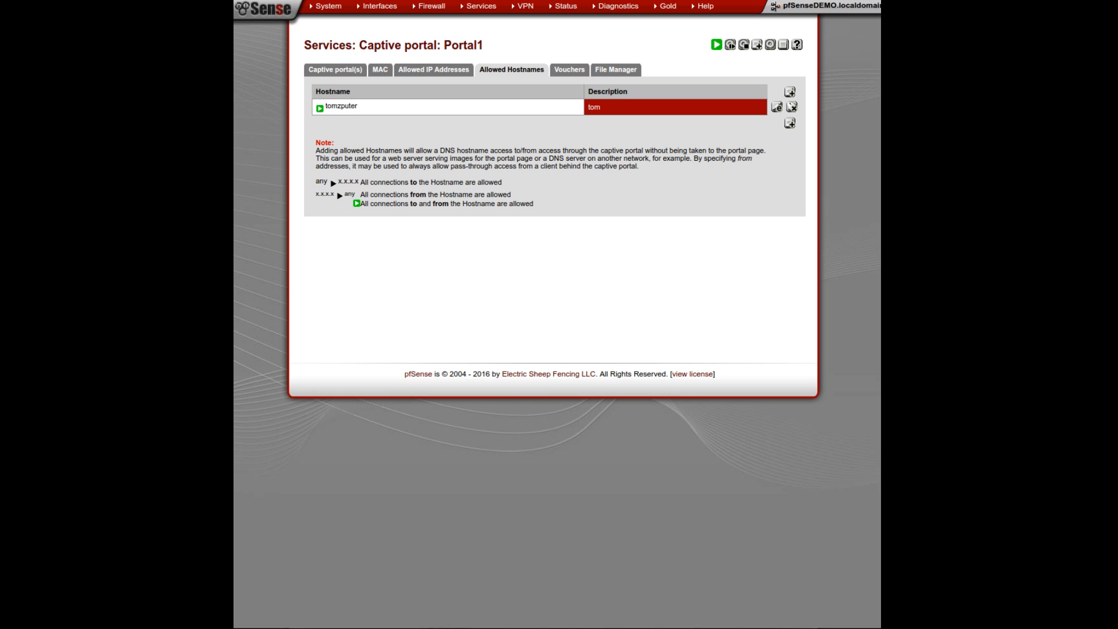
left_click(569, 70)
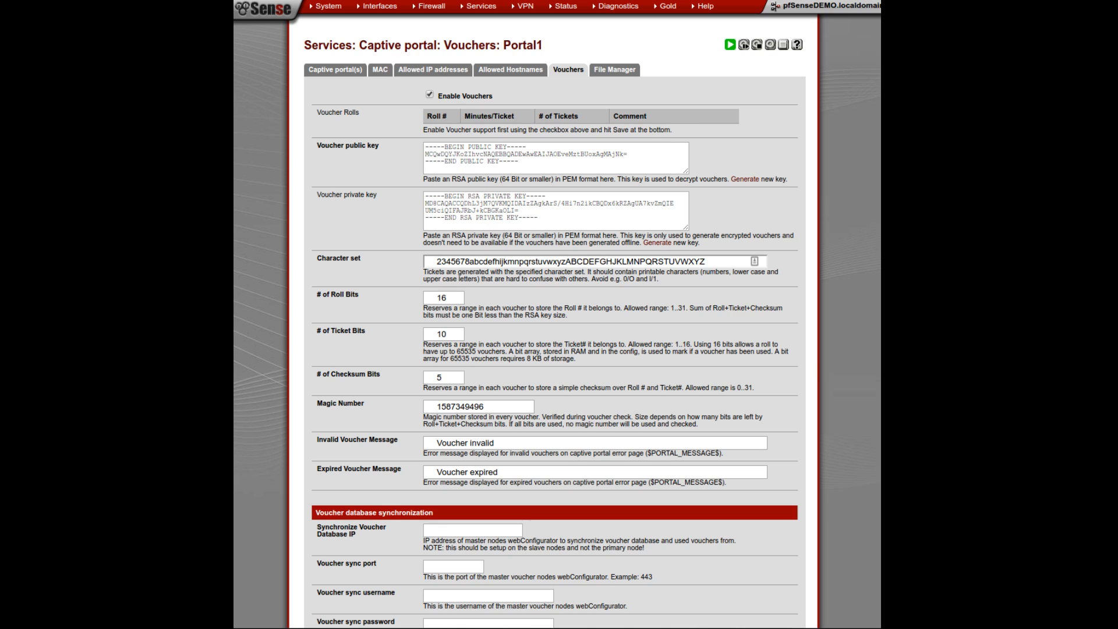
key("Right")
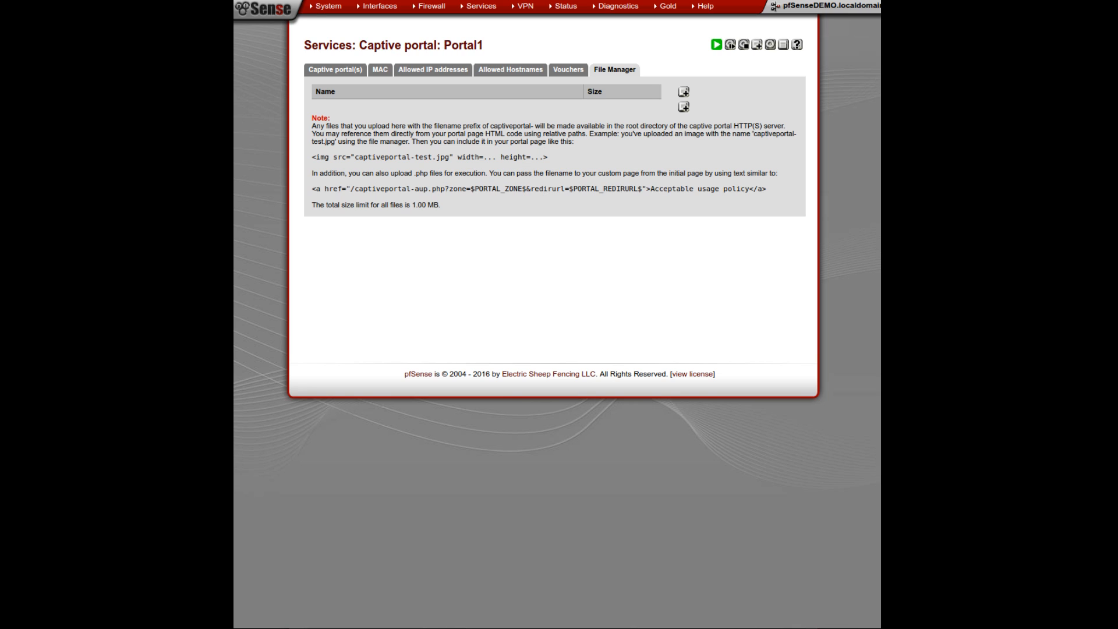
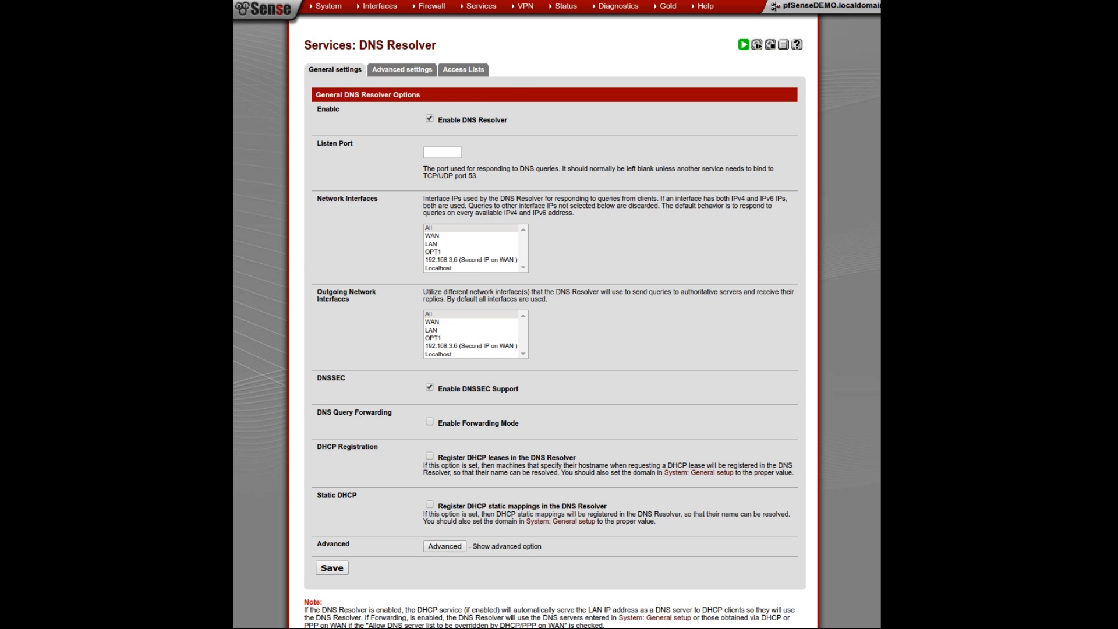
Step: Examine the DNS Resolver's general settings, the LawrenceSystems.com domain override and the advanced resolver options
scroll(553, 350, "down", 5)
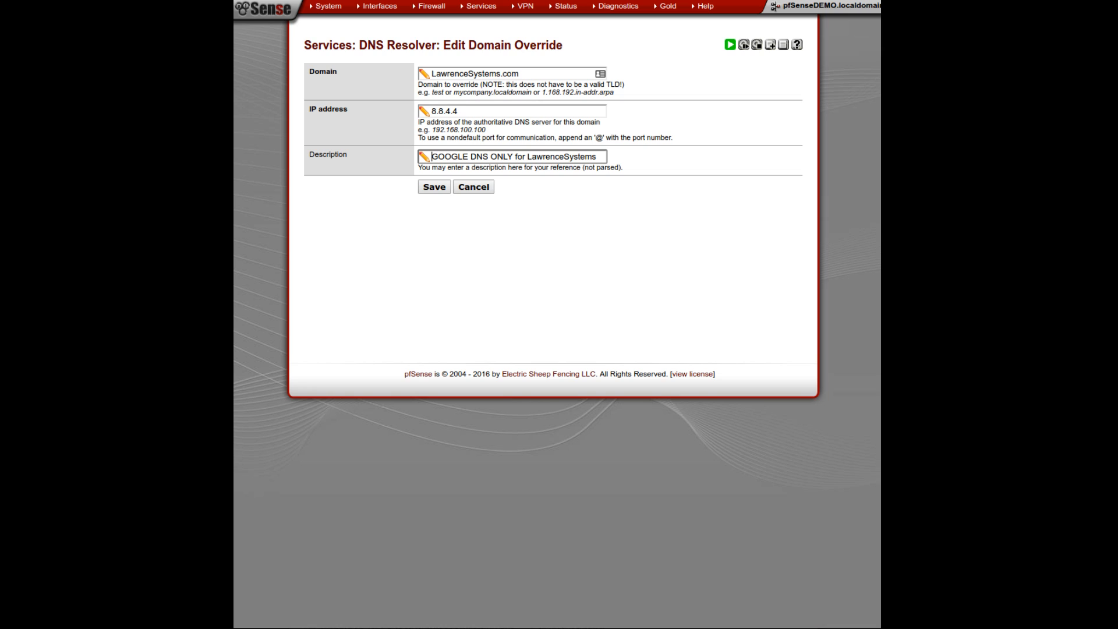
key("Return")
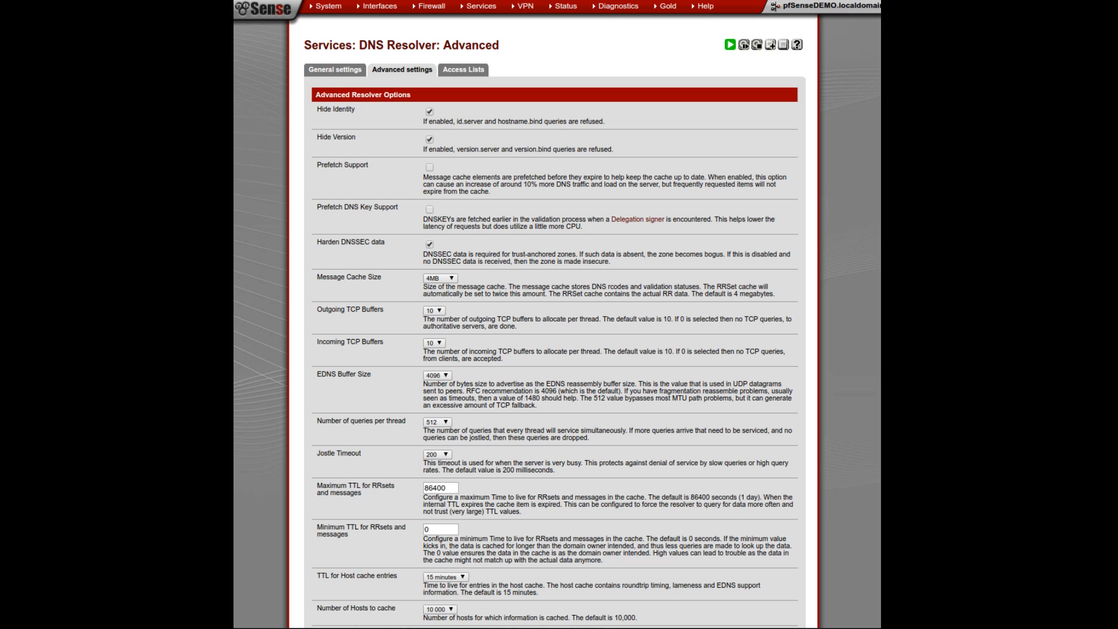
scroll(554, 349, "down", 5)
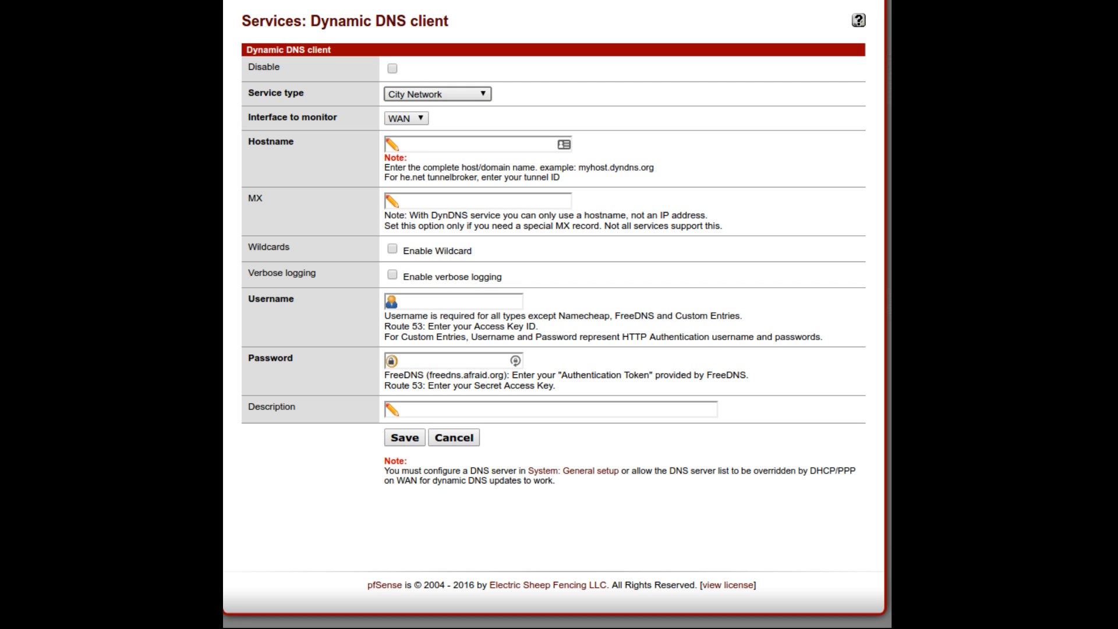
Step: Examine the Dynamic DNS client, load balancer pool, NTP and serial GPS, and PPPoE server configuration pages
left_click(437, 94)
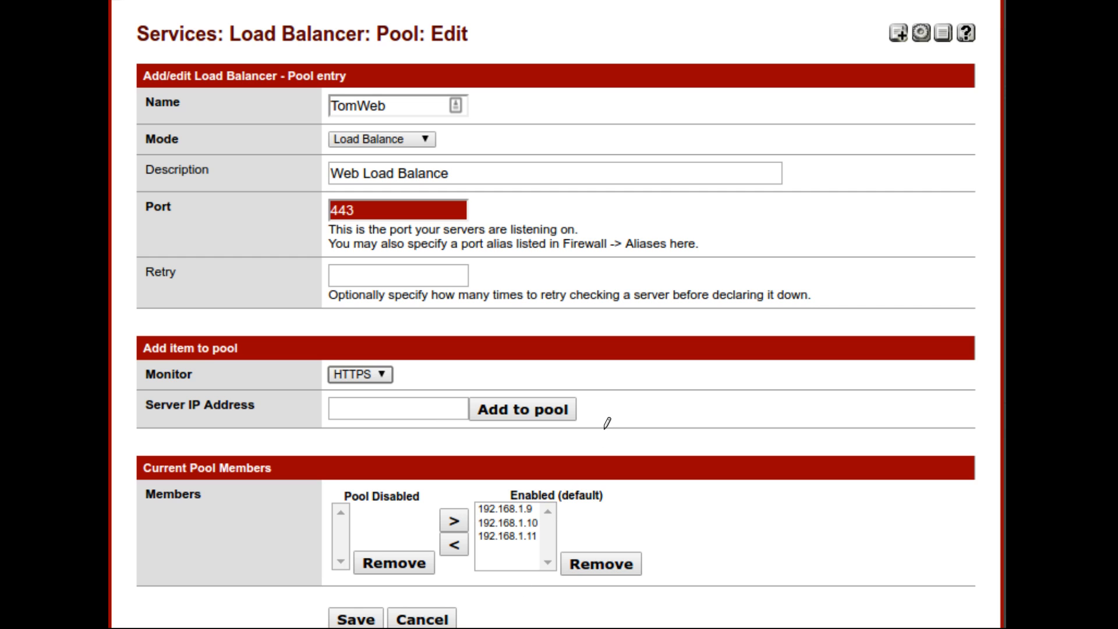
key("Right")
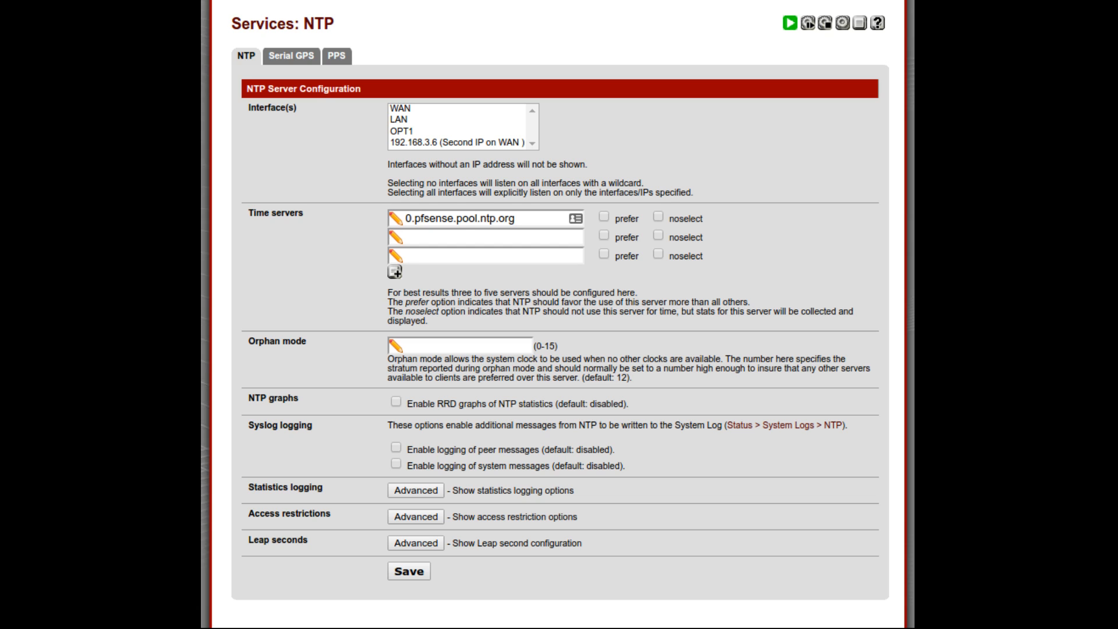
key("alt+Tab")
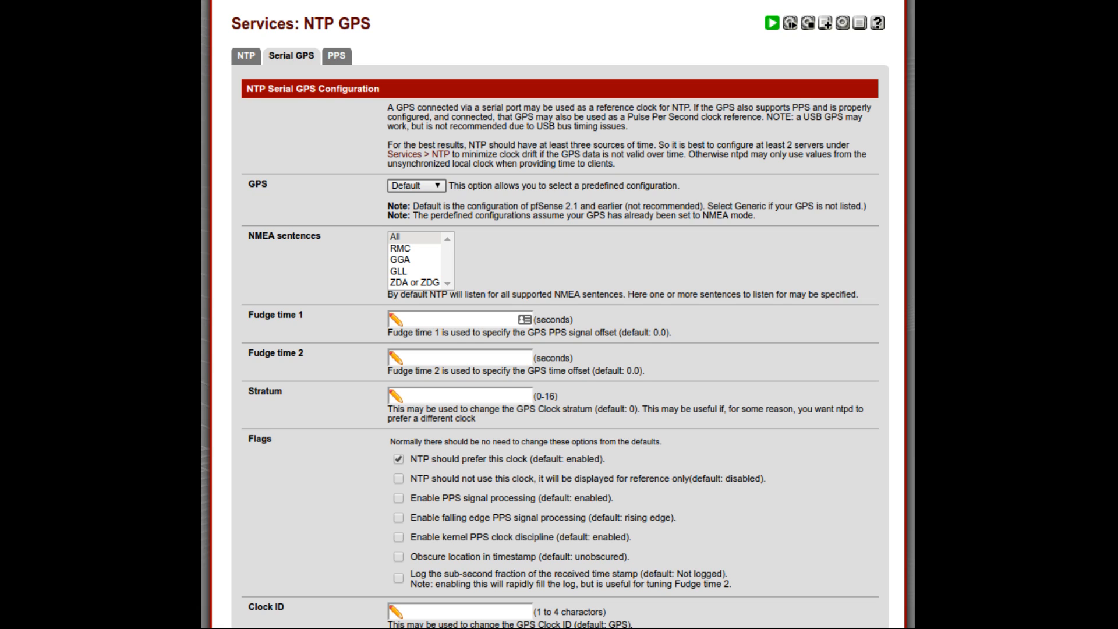
scroll(559, 314, "down", 3)
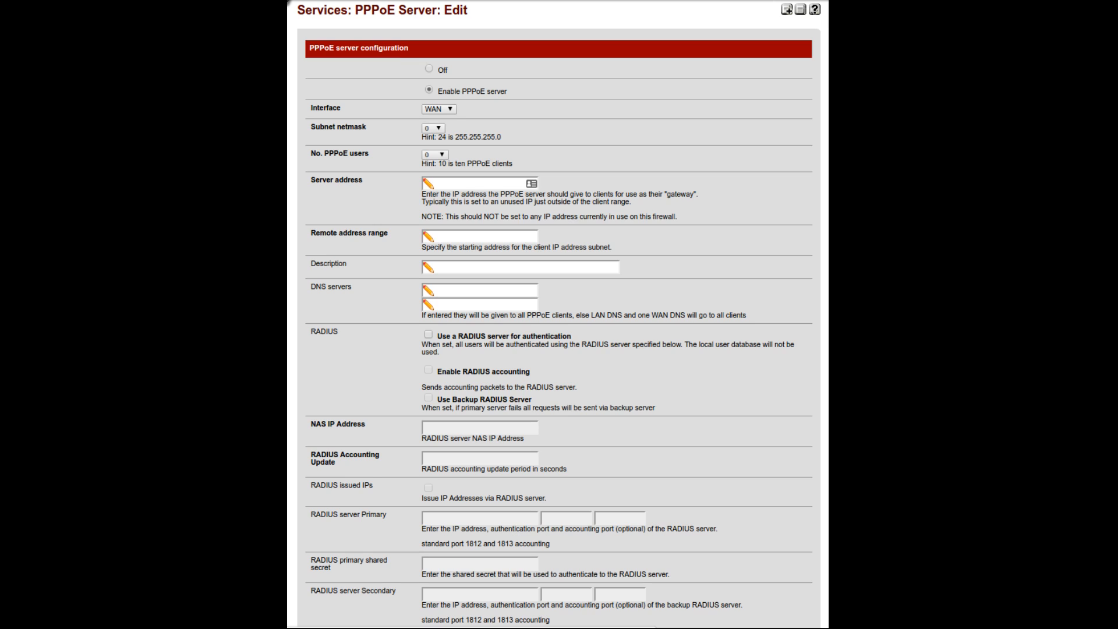
scroll(558, 315, "down", 4)
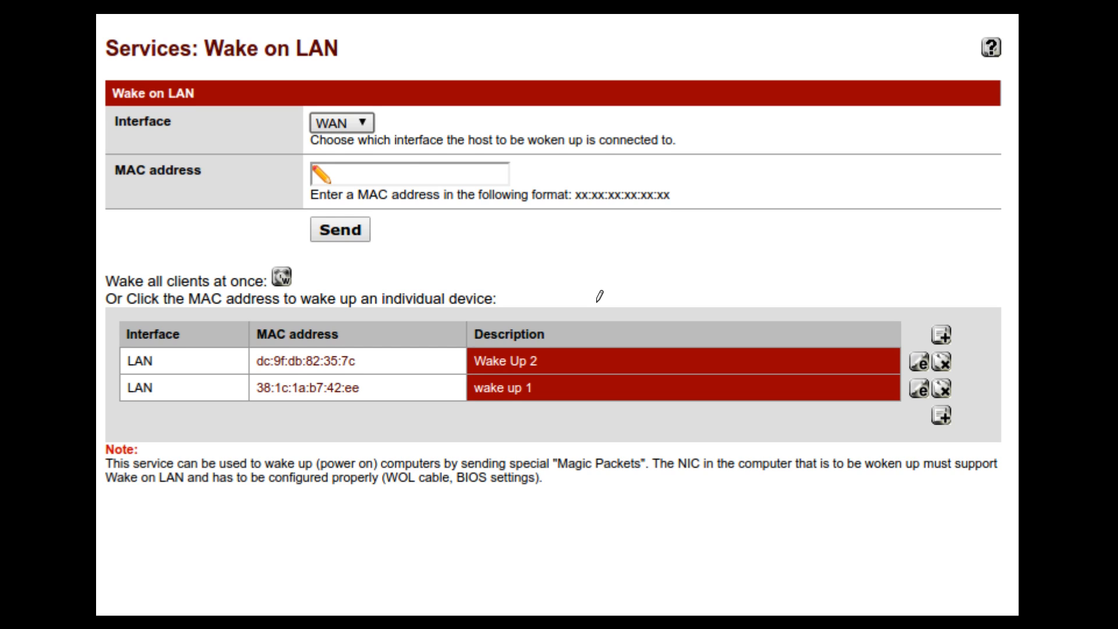
Step: View the Wake on LAN interface choices and the option for waking all clients at once
key("Right")
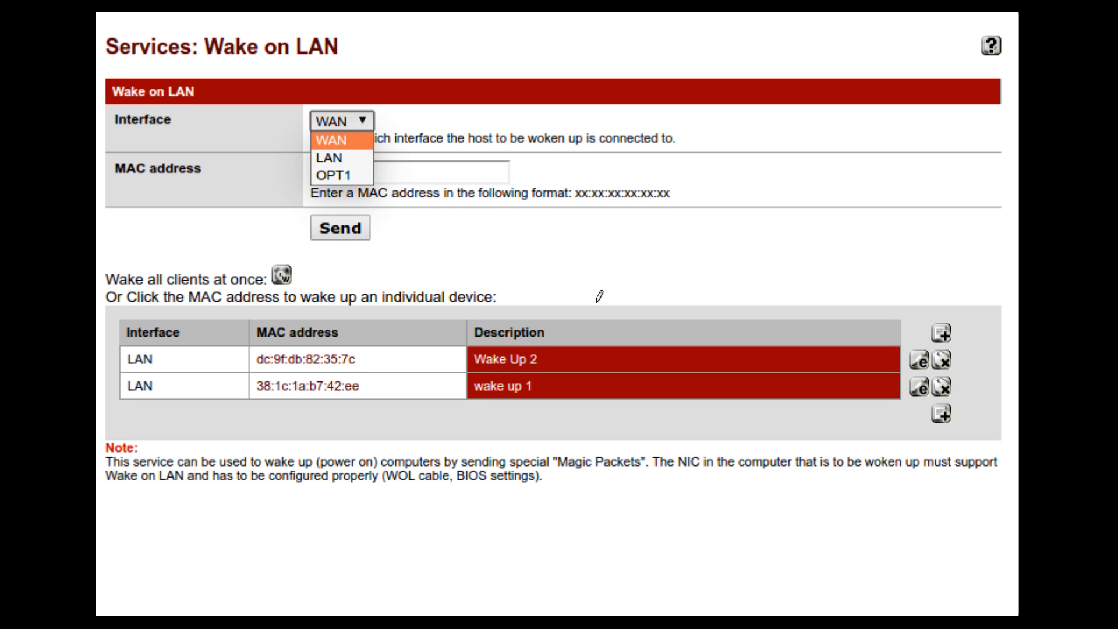
key("Right")
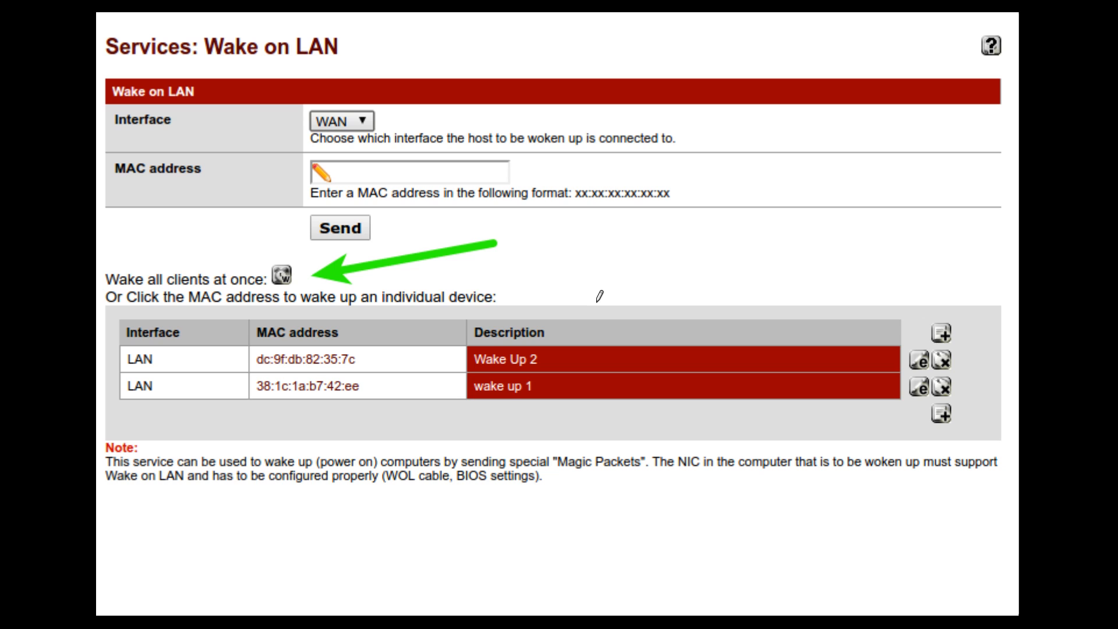
key("Right")
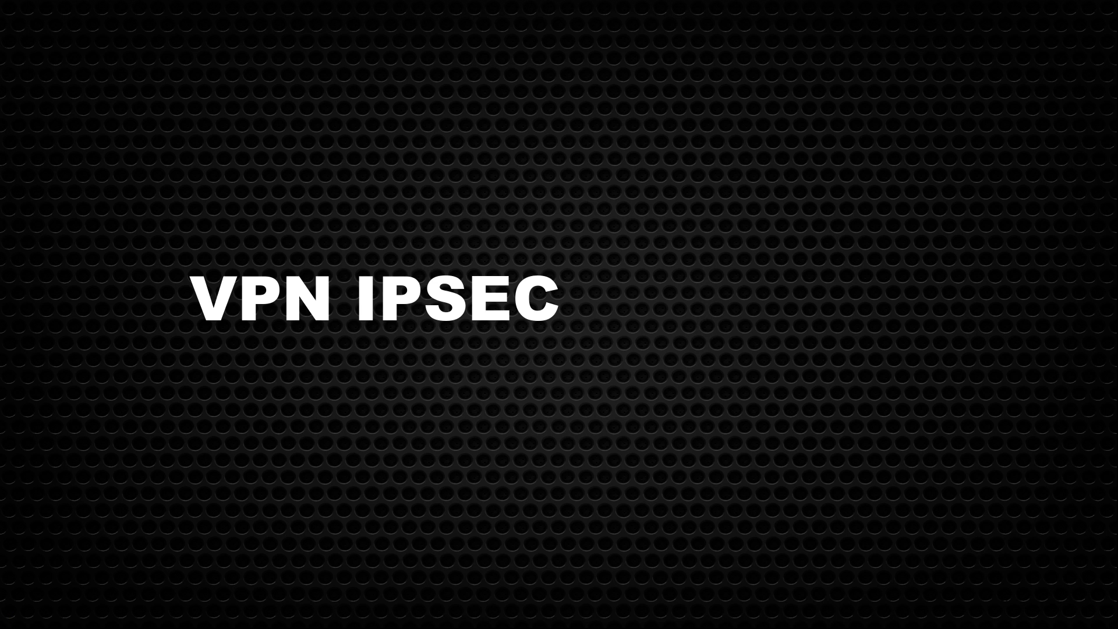
Step: Examine the IPsec VPN tunnel list, phase 1 entry, mobile client options and advanced logging settings
key("Right")
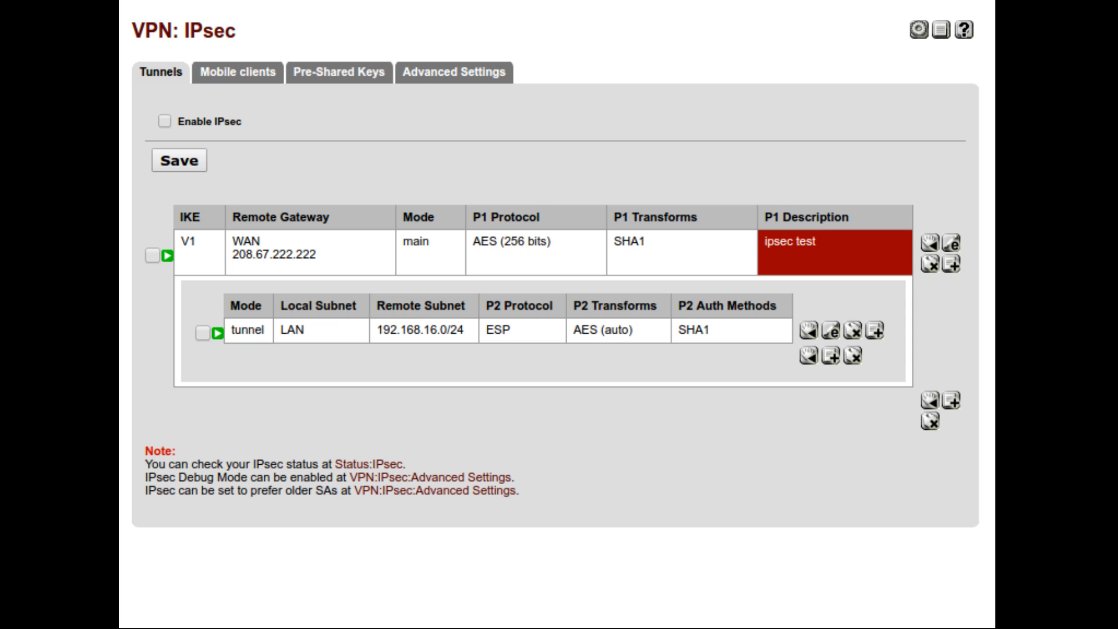
key("Right")
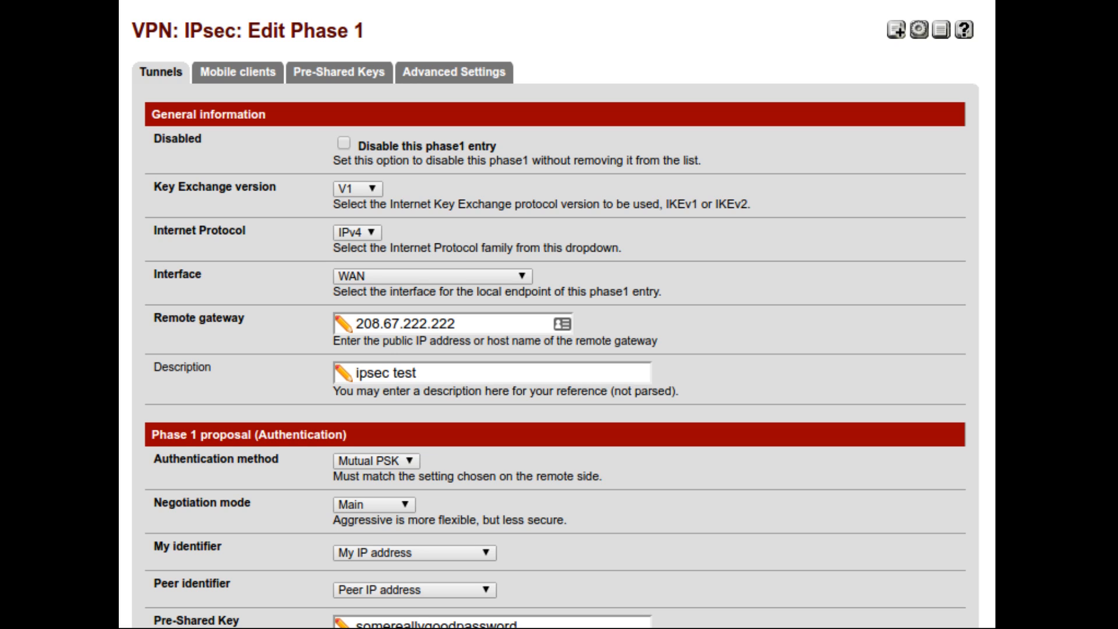
key("Right")
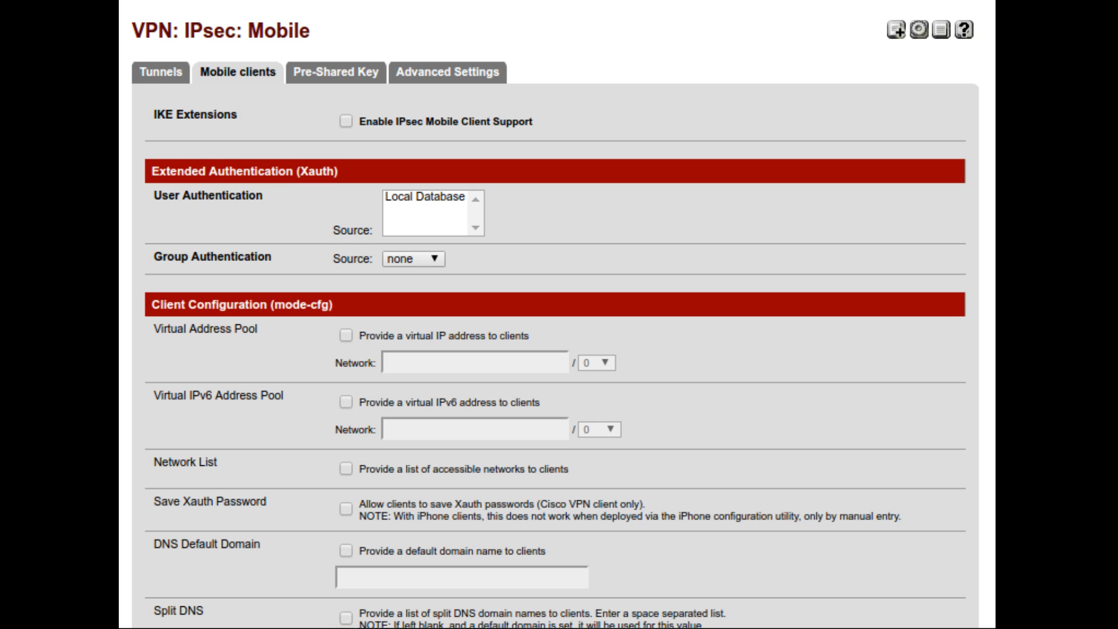
key("Right")
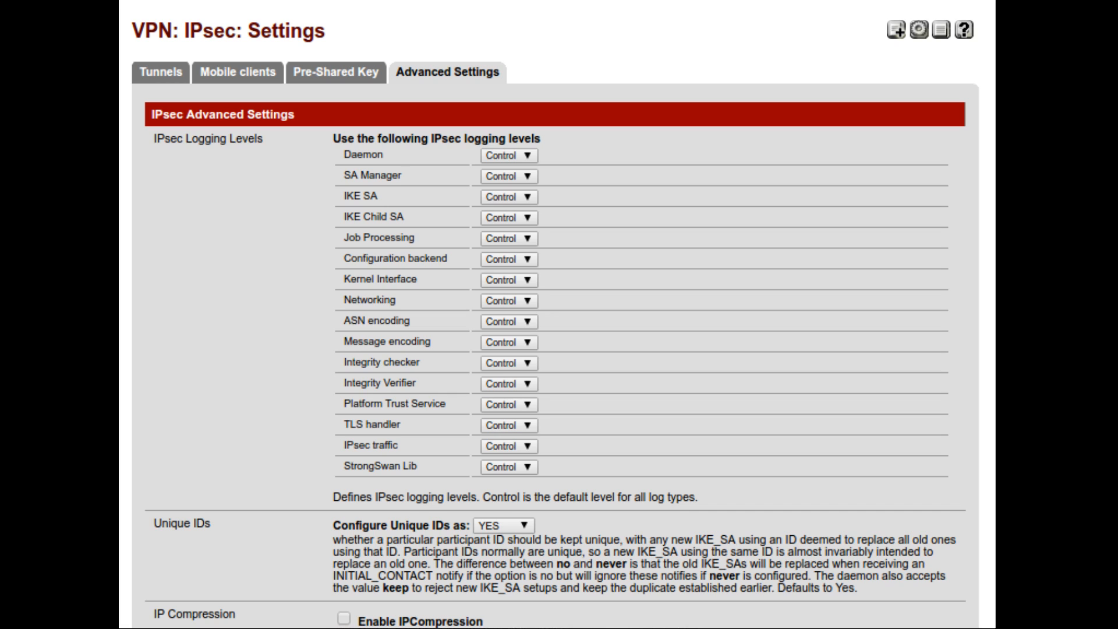
key("Right")
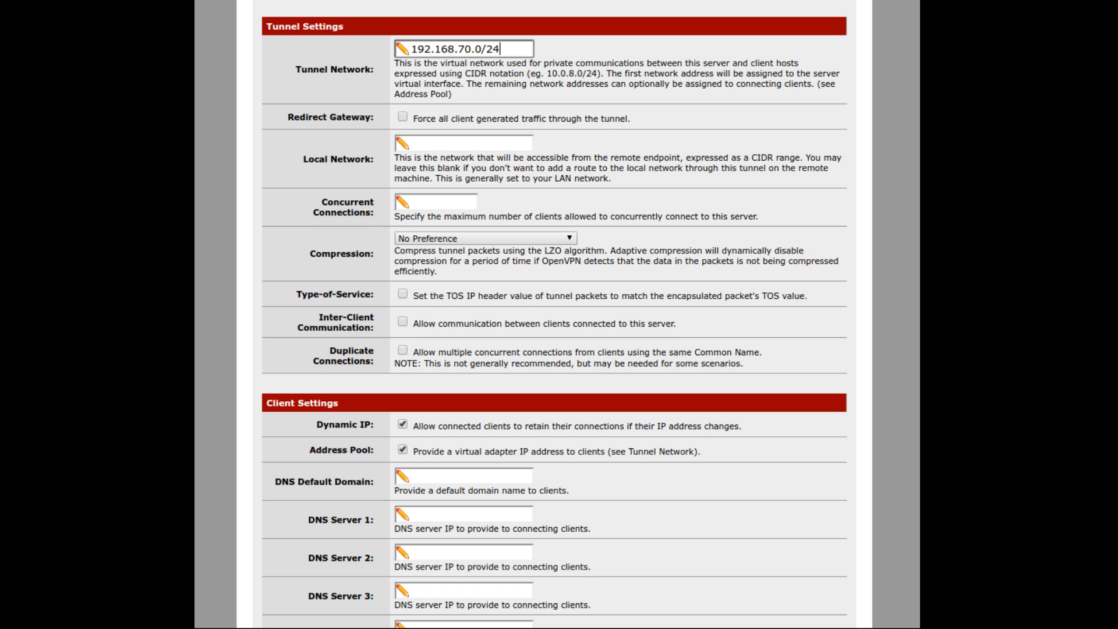
Step: Review the OpenVPN remote access wizard's tunnel, client and firewall rule settings through its completion page
scroll(553, 315, "down", 5)
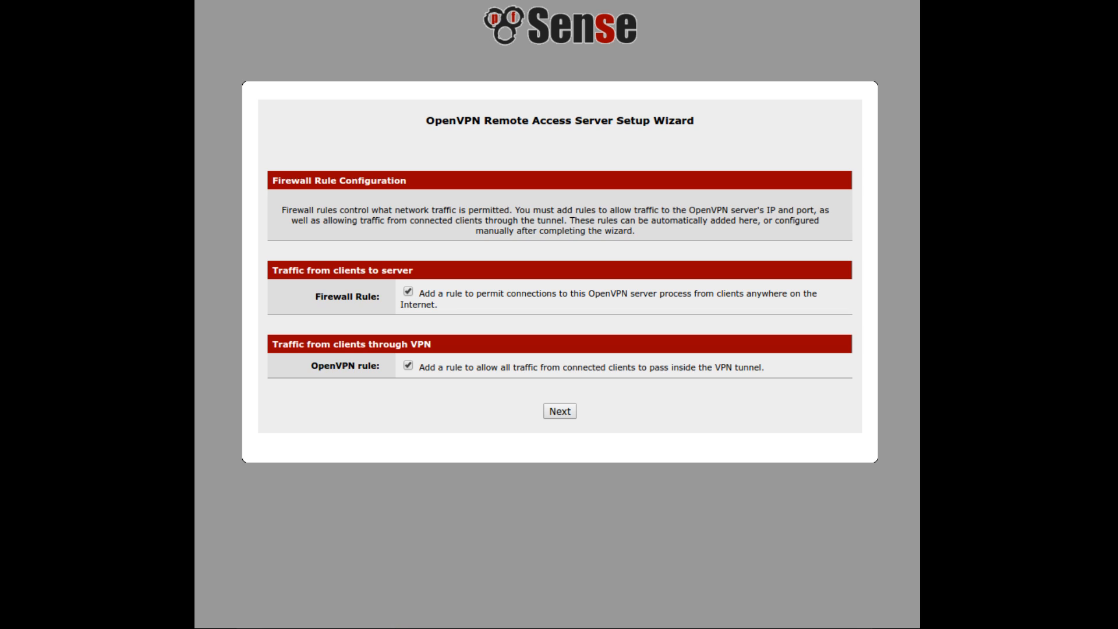
key("Right")
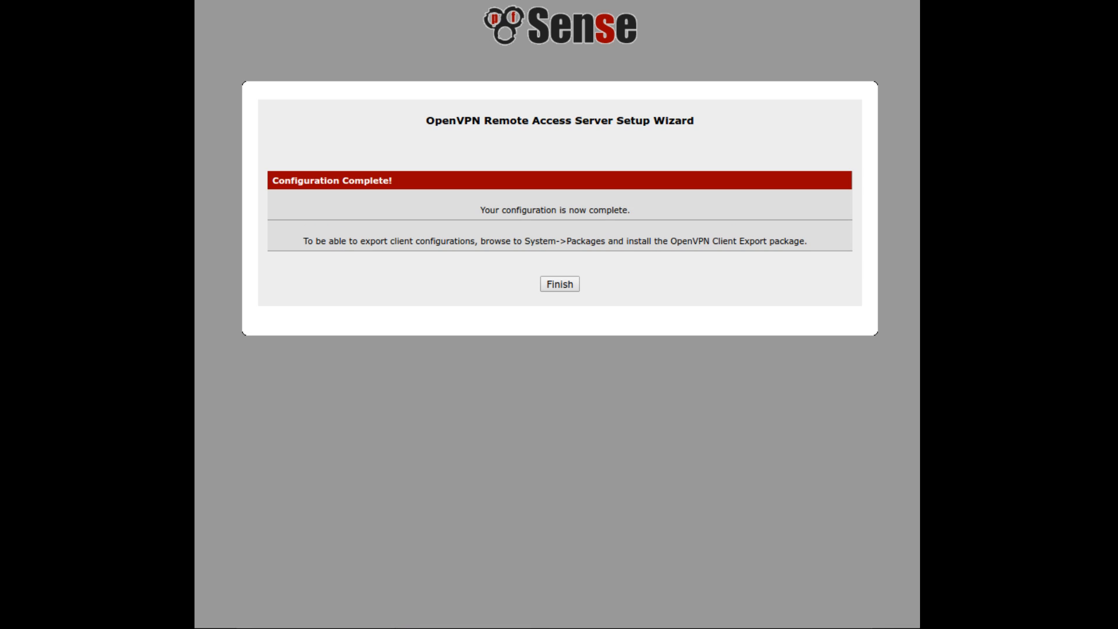
Step: Leave the completed OpenVPN wizard and open the ARP table among the diagnostics tools
key("Right")
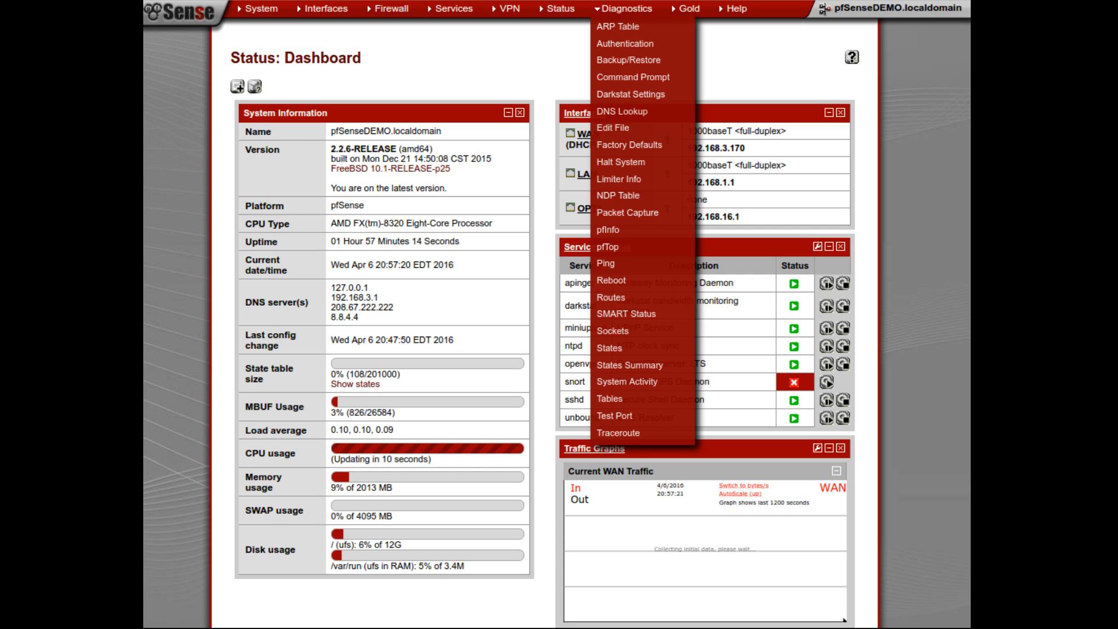
left_click(618, 27)
left_click(618, 27)
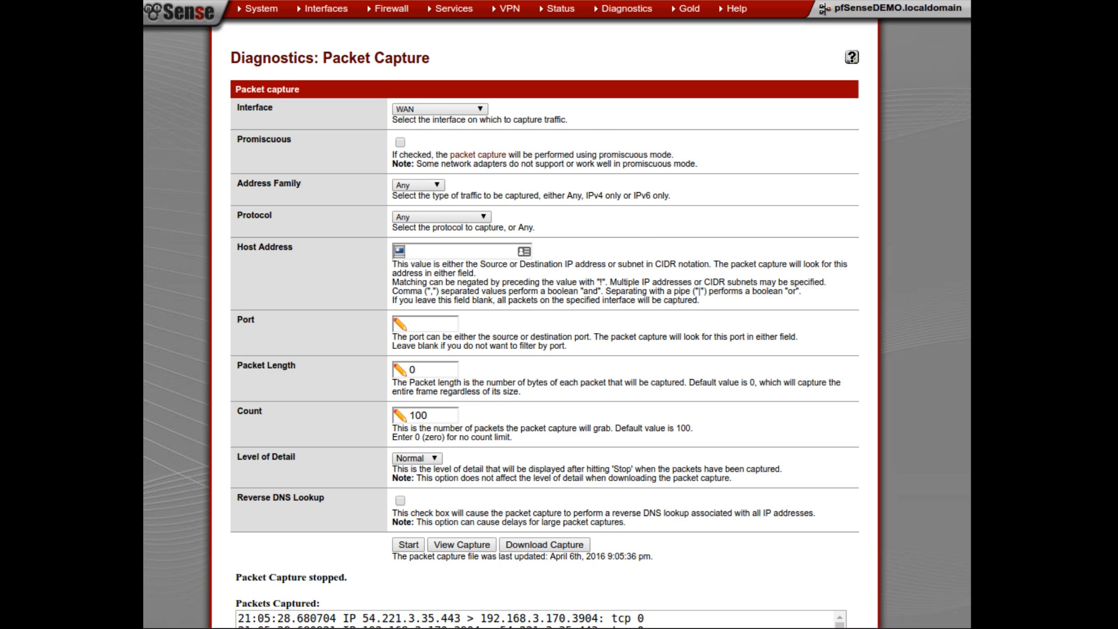
Step: Examine the packet capture options, routing tables, pfInfo statistics and pfTop connection list among the diagnostics pages
key("Right")
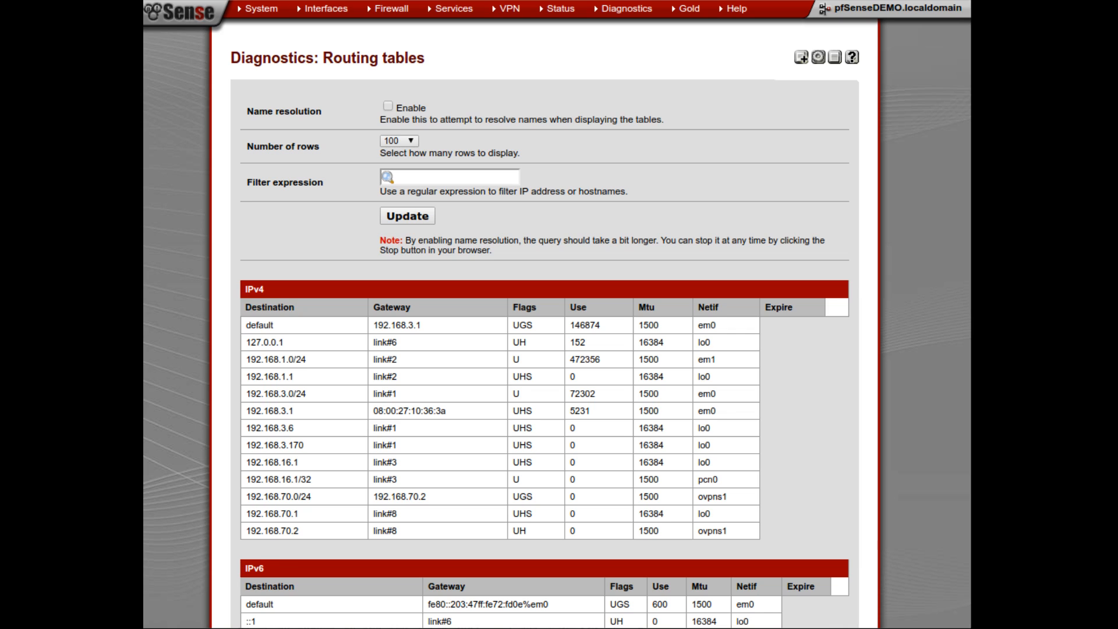
key("ctrl+Tab")
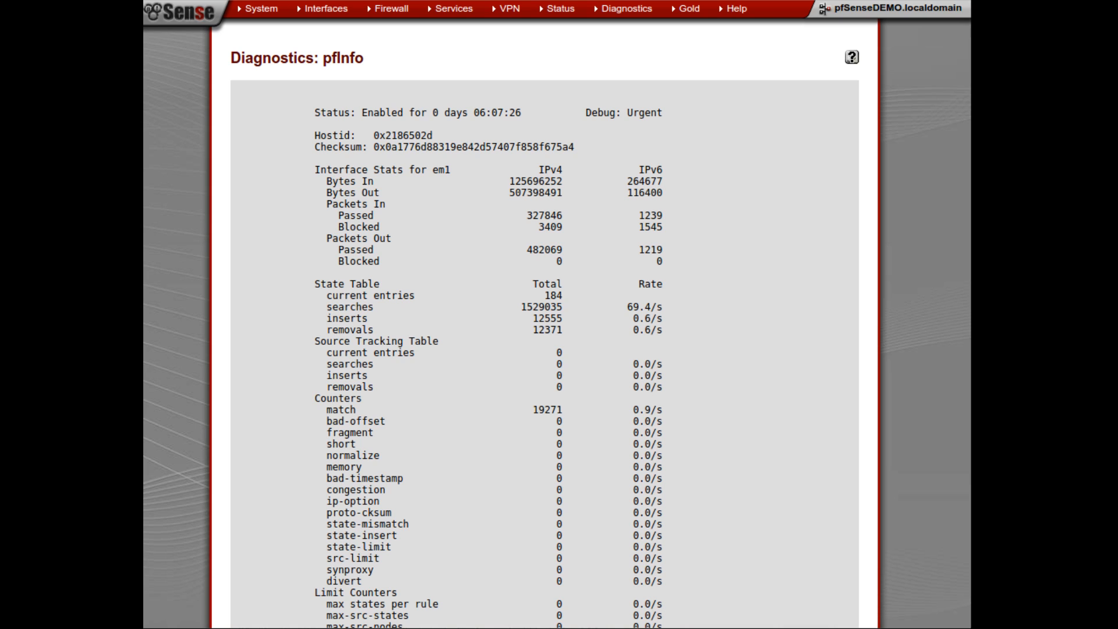
key("ctrl+Tab")
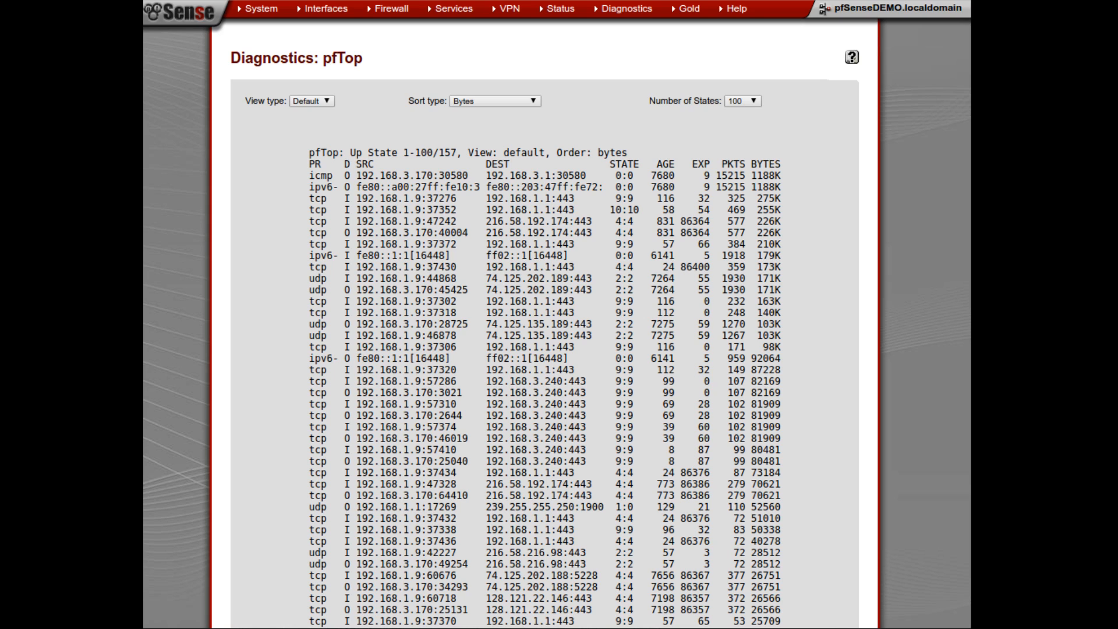
key("ctrl+Tab")
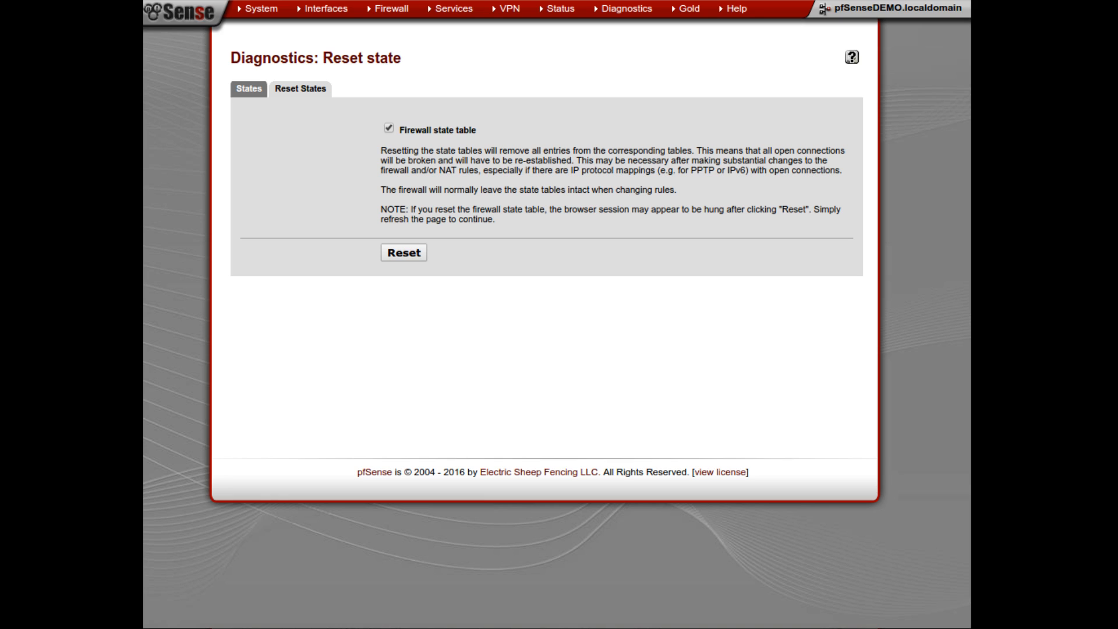
Step: Review the firewall state reset page, state table summary and the port test's source address choices
key("Right")
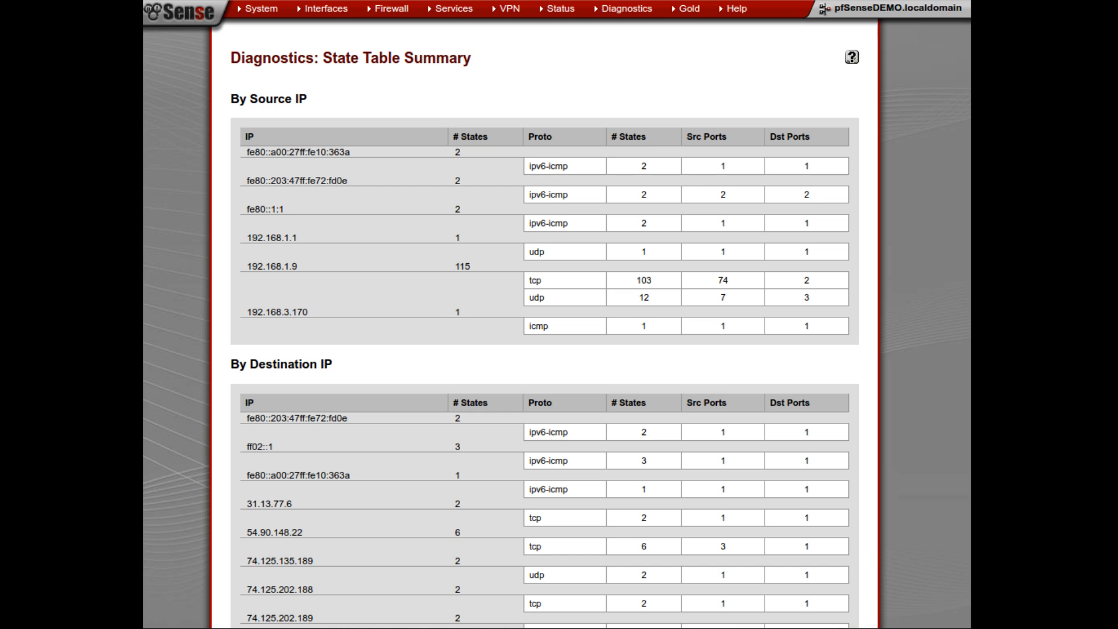
key("Right")
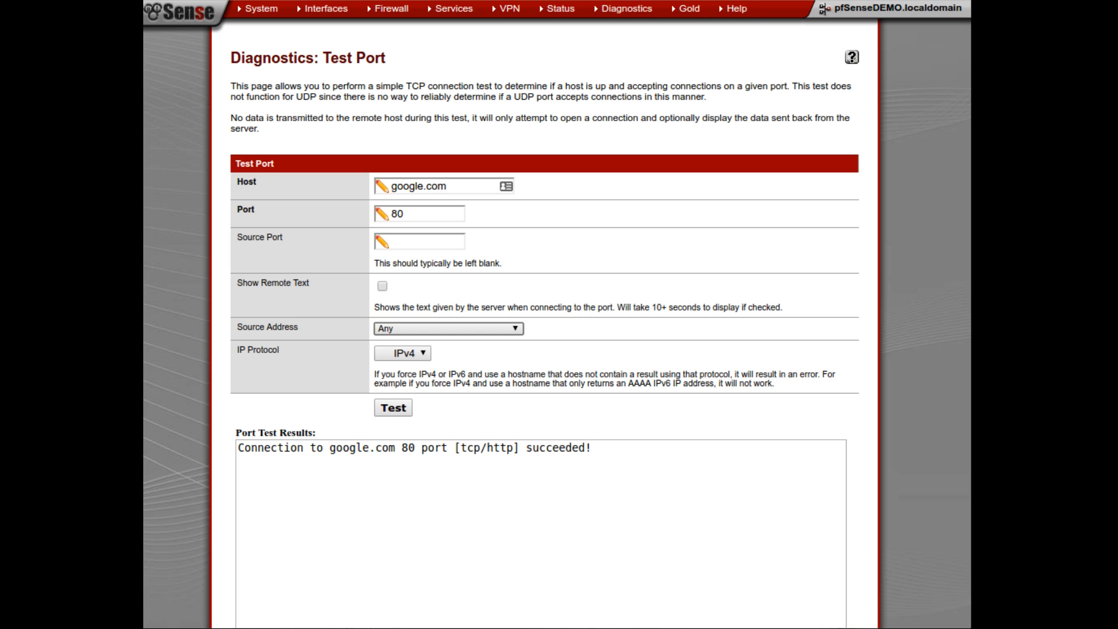
left_click(448, 329)
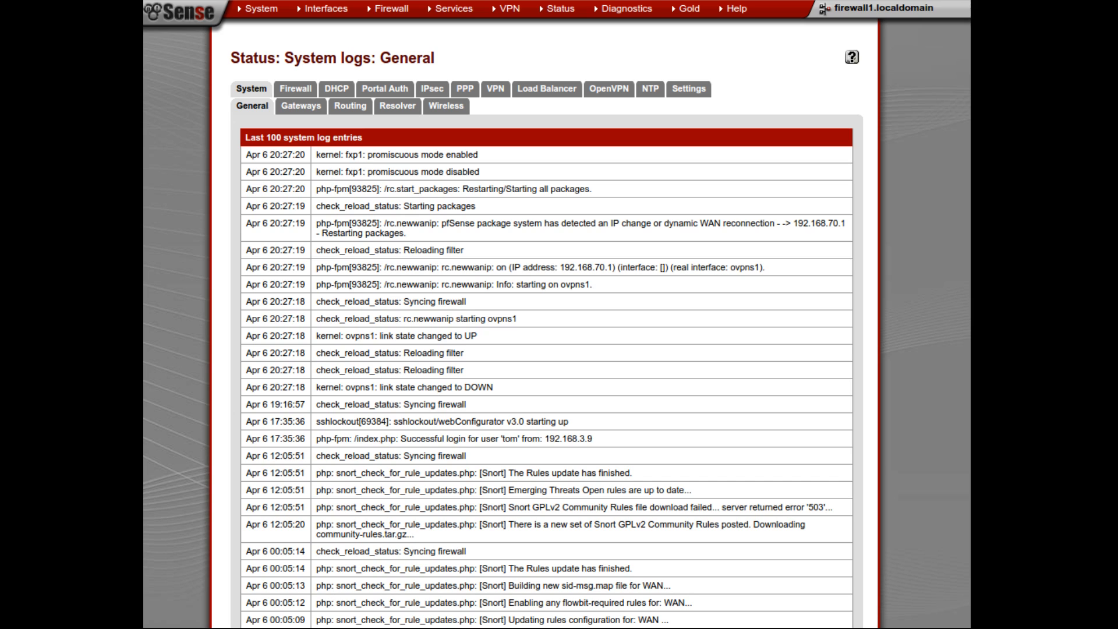
Step: Examine the general and gateway system logs and the WAN traffic RRD graphs
key("Right")
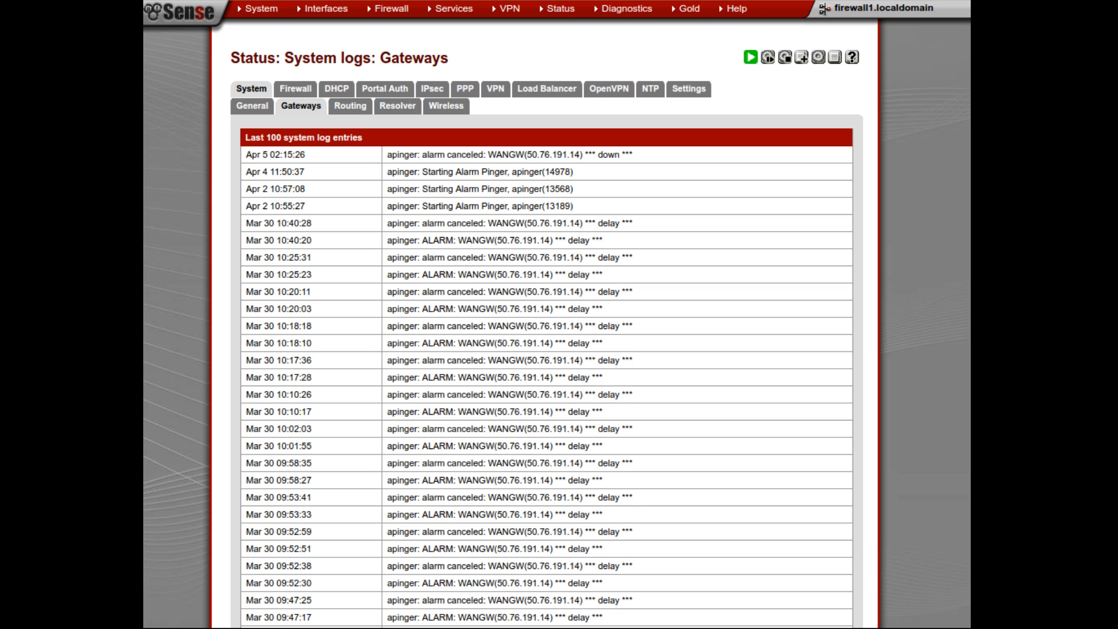
key("Right")
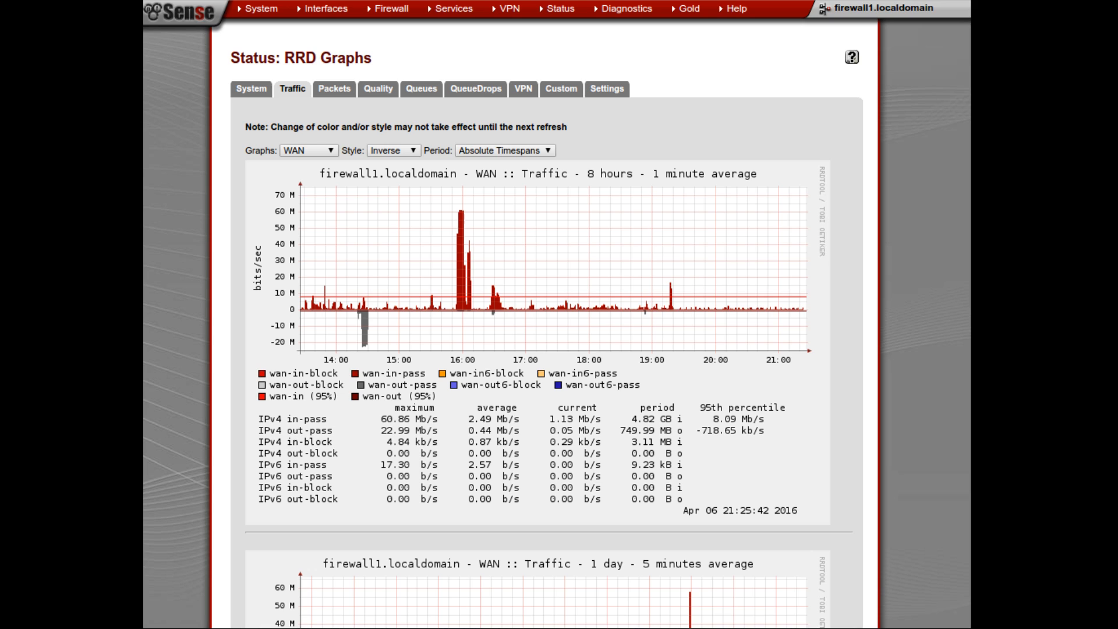
scroll(319, 183, "down", 20)
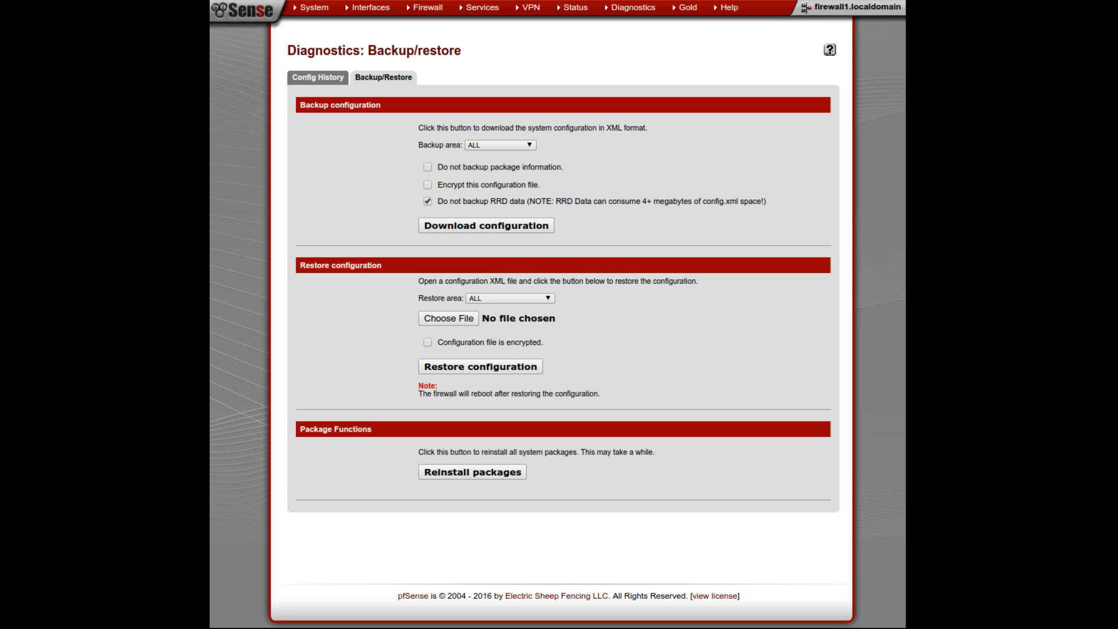
Step: Enable encryption of the configuration backup file and view the available backup areas
left_click(427, 185)
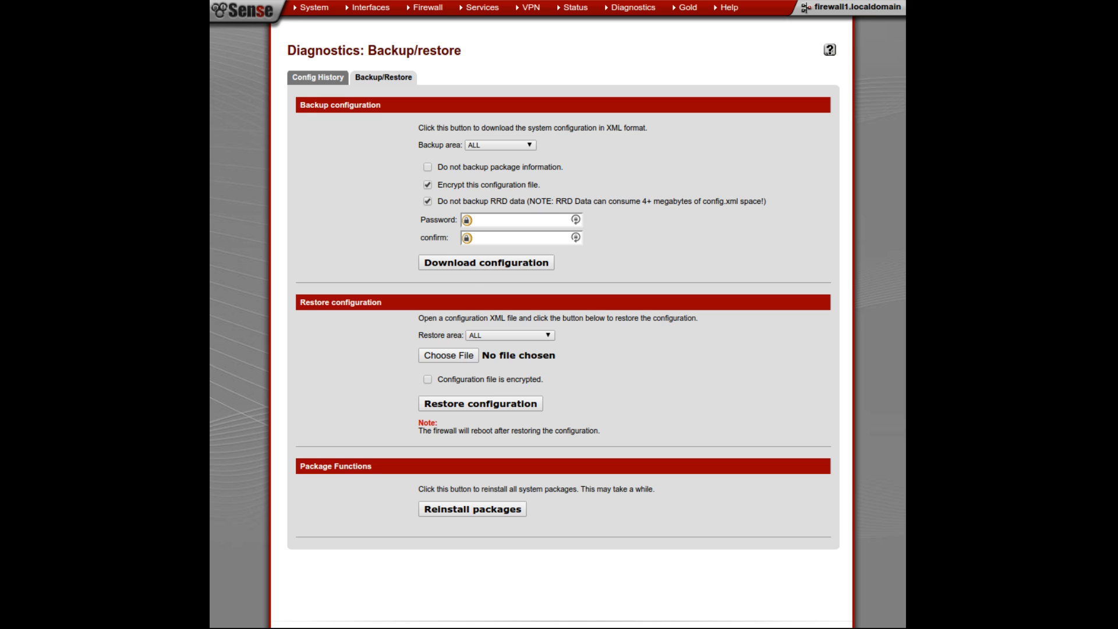
left_click(500, 145)
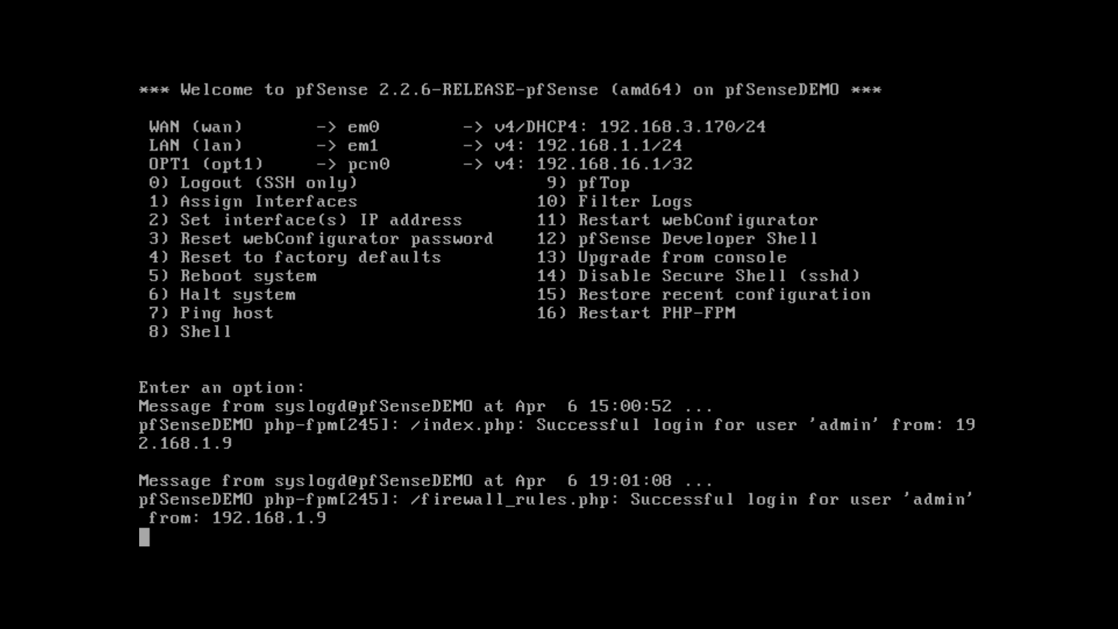
Step: Switch to the pfSense console and start option 13, Upgrade from console
key("Return")
type("13")
key("Return")
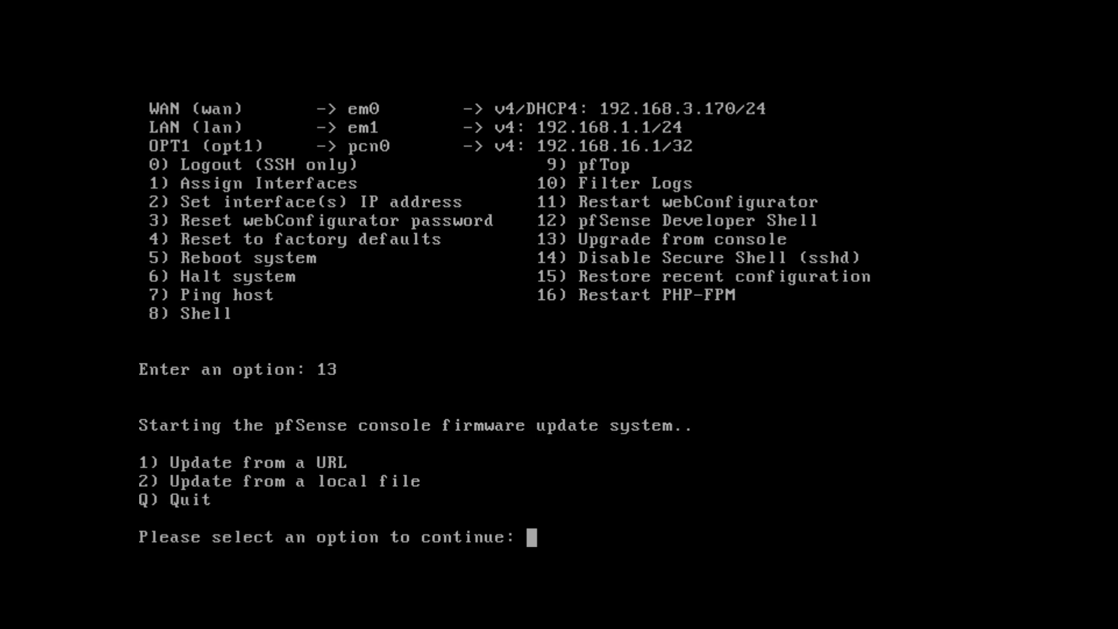